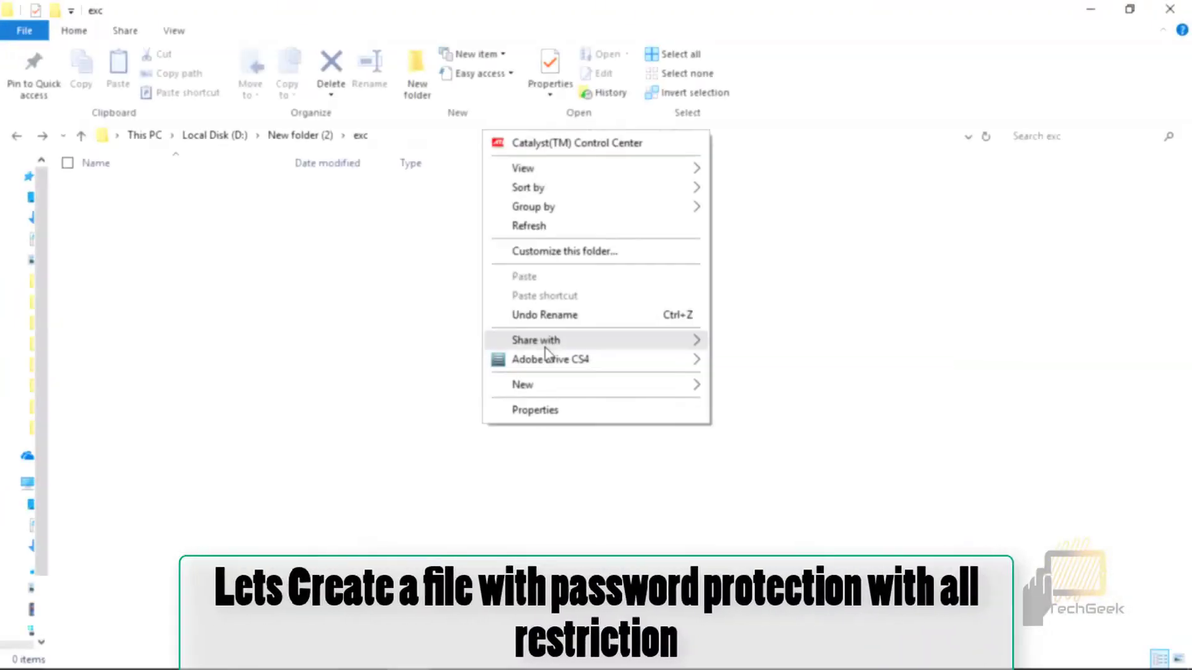
# Step: Create a new Excel worksheet in the exc folder named 'pass example'
pyautogui.click(764, 569)
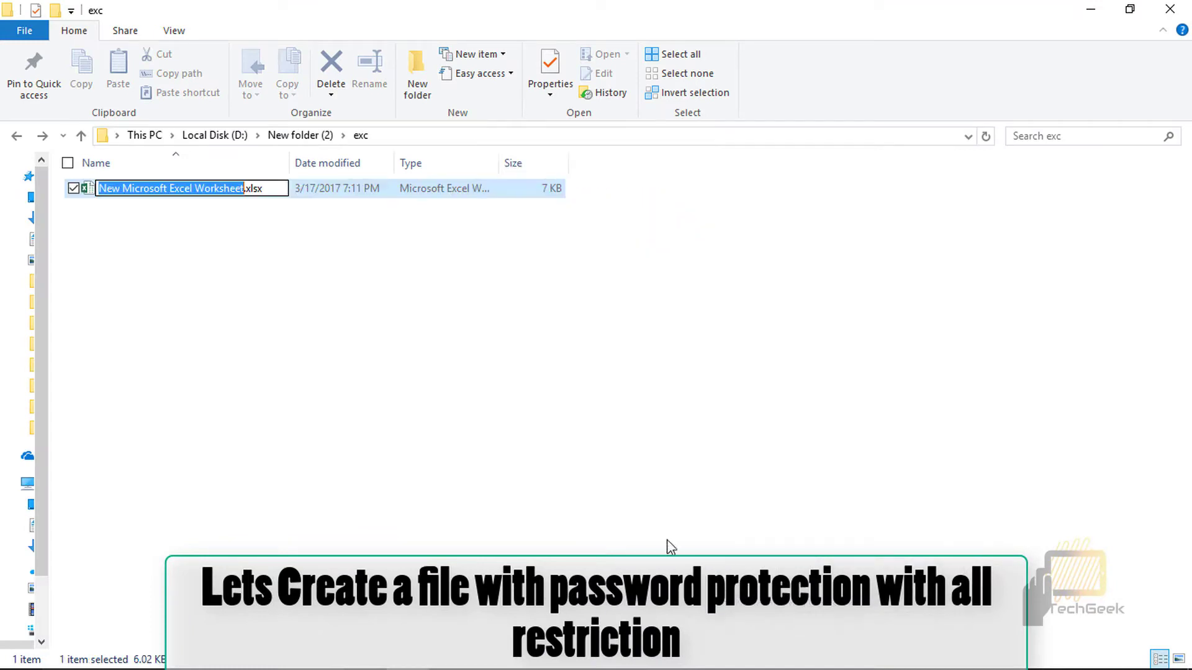
pyautogui.write('pass ')
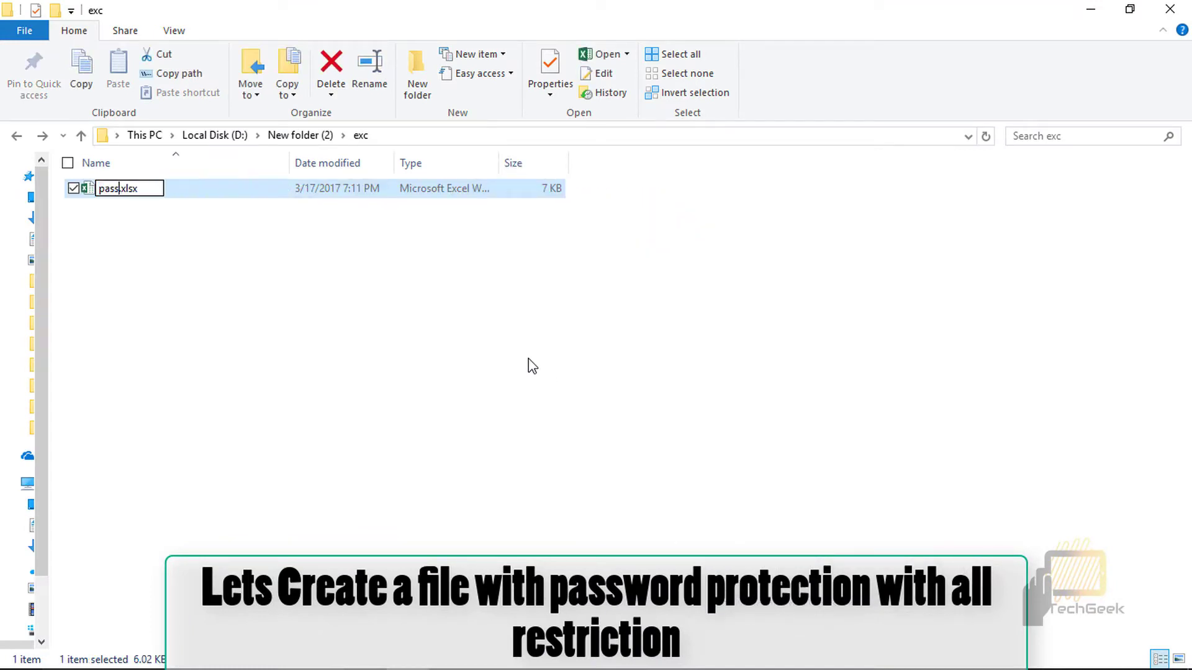
pyautogui.write('examp')
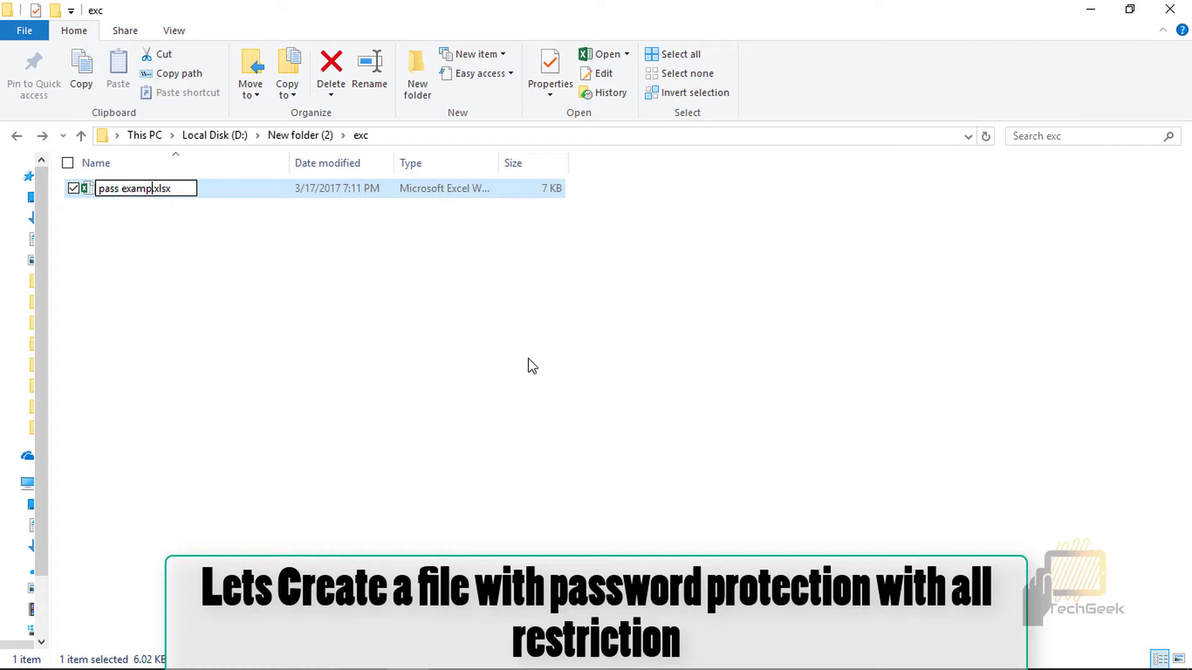
pyautogui.write('le')
pyautogui.press('Return')
pyautogui.press('Return')
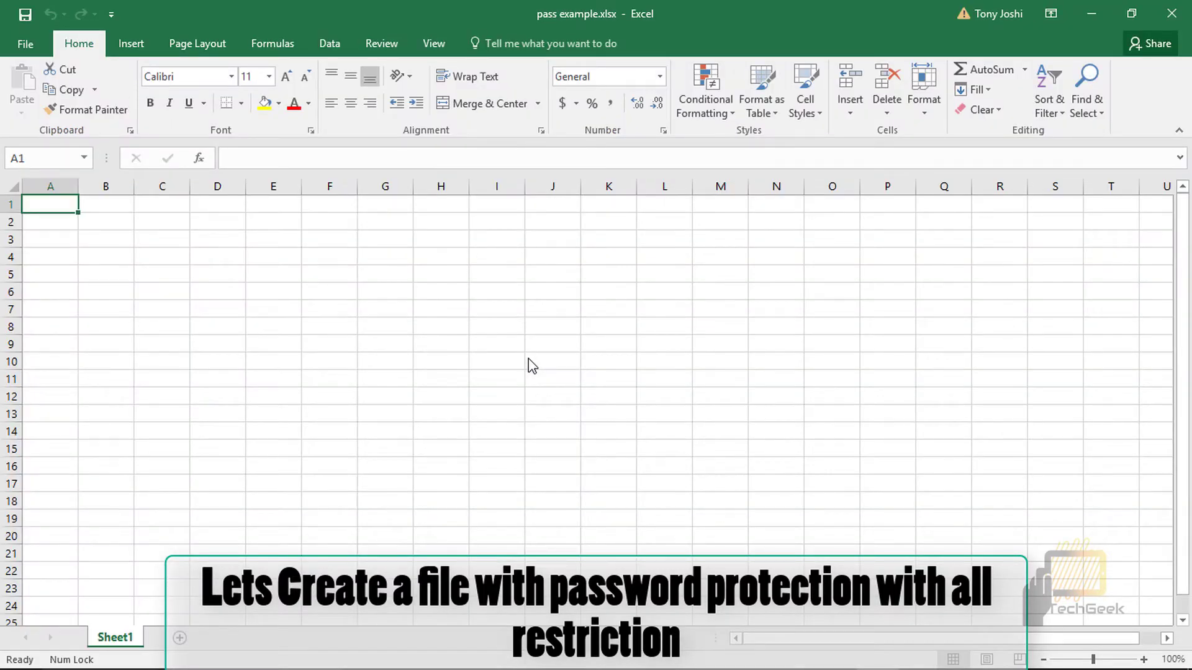
# Step: Enter 'password protected' in cell A1 and copy it
pyautogui.write('password protected')
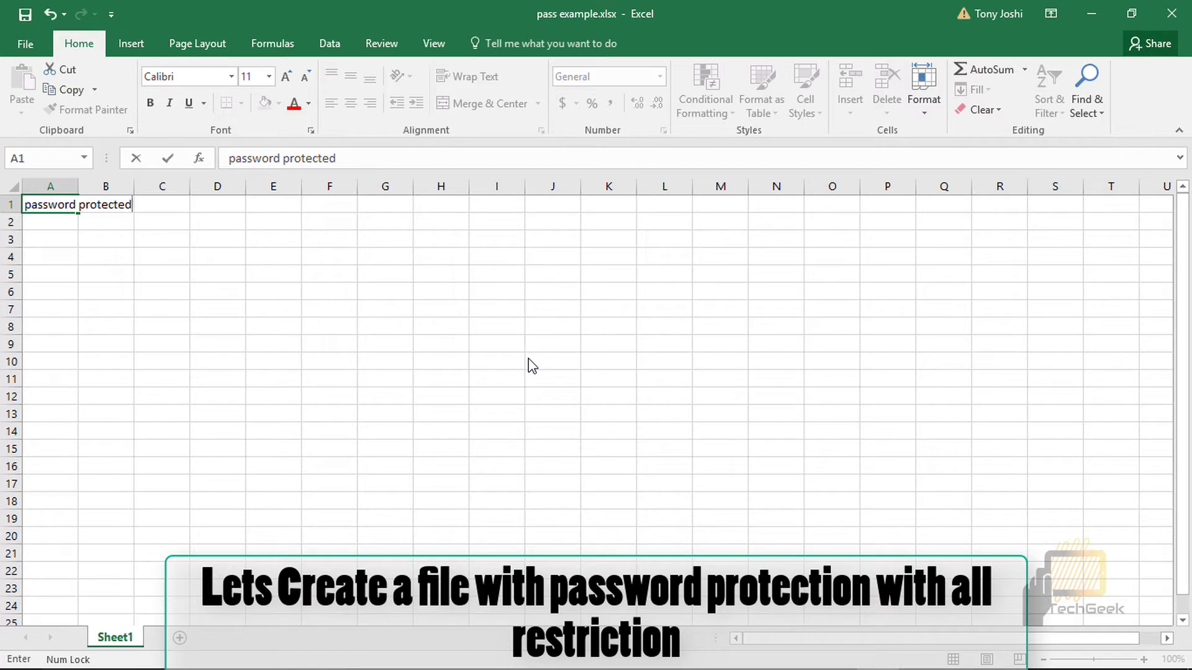
pyautogui.press('Return')
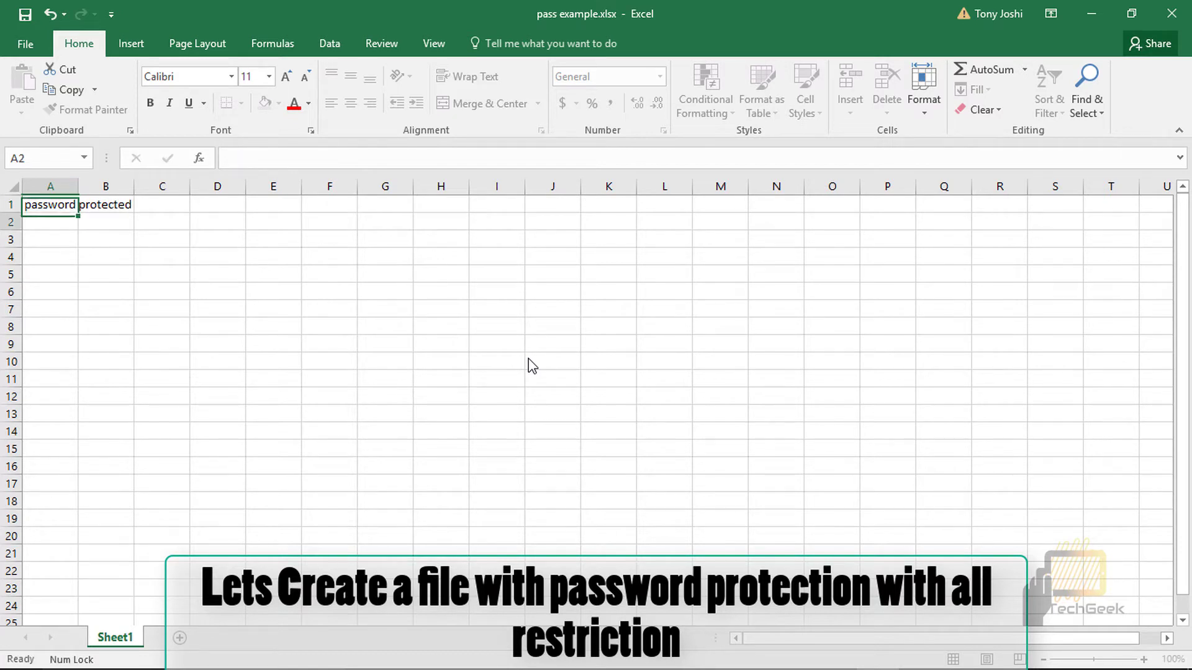
pyautogui.press('Up')
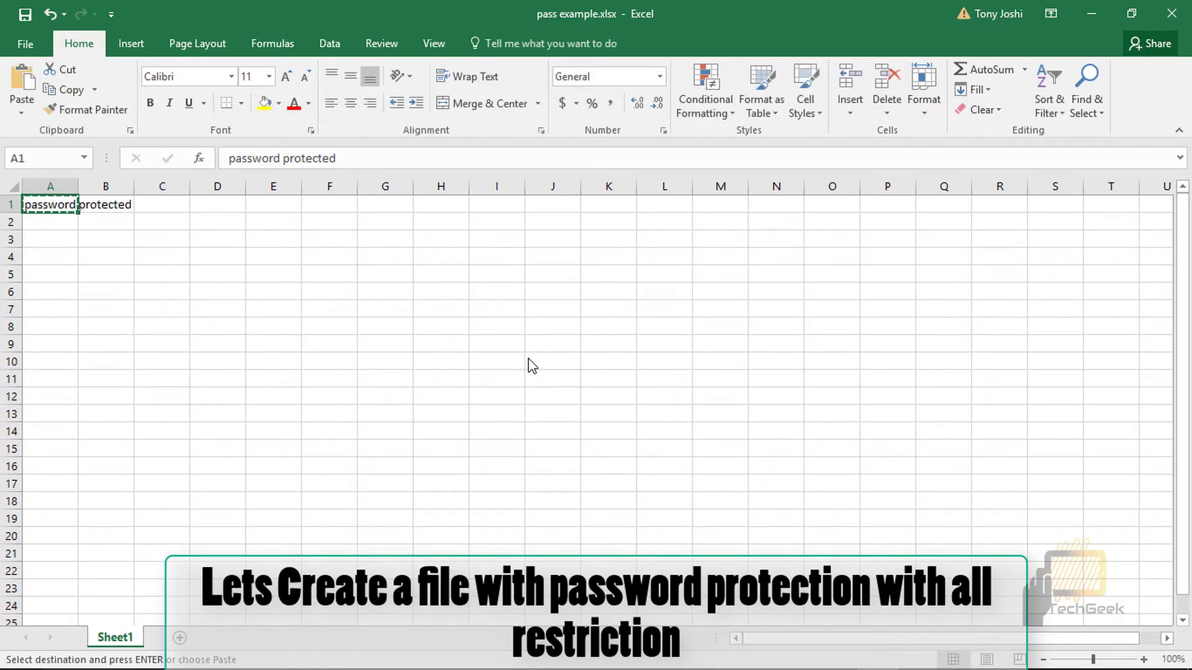
pyautogui.press('Down')
# Step: Select A2:R19 and paste the copied text into the whole range
pyautogui.hotkey('shift', 'Right')
pyautogui.hotkey('shift', 'Right')
pyautogui.hotkey('shift', 'Down')
pyautogui.hotkey('shift', 'Right')
pyautogui.hotkey('shift', 'Down')
pyautogui.hotkey('shift', 'Down')
pyautogui.hotkey('shift', 'Right')
pyautogui.hotkey('shift', 'Right')
pyautogui.hotkey('shift', 'Down')
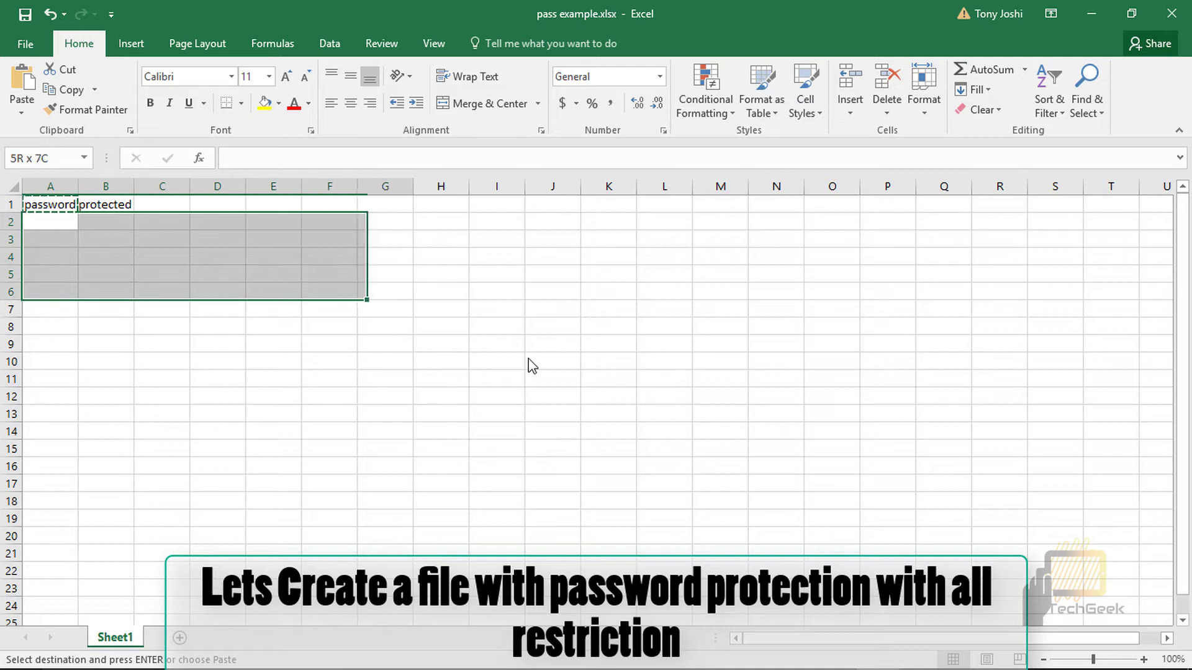
pyautogui.hotkey('shift', 'Right')
pyautogui.hotkey('shift', 'Right')
pyautogui.hotkey('shift', 'Down')
pyautogui.hotkey('shift', 'Right')
pyautogui.hotkey('shift', 'Right')
pyautogui.hotkey('shift', 'Down')
pyautogui.hotkey('shift', 'Down')
pyautogui.hotkey('shift', 'Down')
pyautogui.hotkey('shift', 'Right')
pyautogui.hotkey('shift', 'Right')
pyautogui.hotkey('shift', 'Down')
pyautogui.hotkey('shift', 'Down')
pyautogui.hotkey('shift', 'Right')
pyautogui.hotkey('shift', 'Right')
pyautogui.hotkey('shift', 'Right')
pyautogui.hotkey('shift', 'Down')
pyautogui.hotkey('shift', 'Down')
pyautogui.hotkey('shift', 'Down')
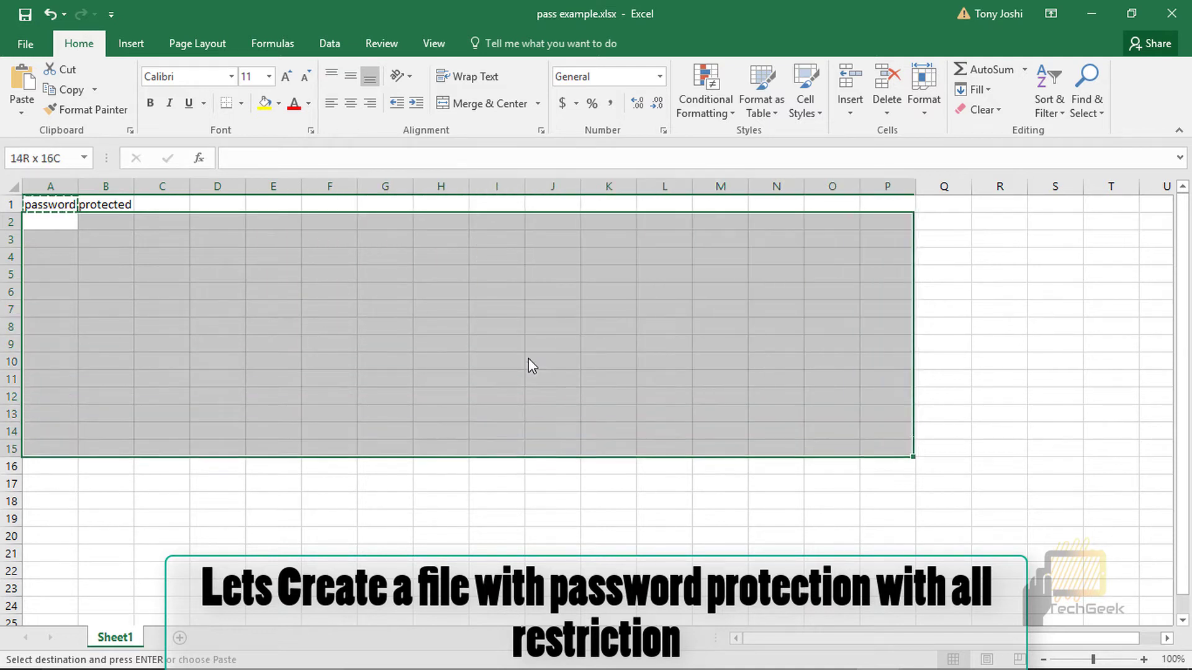
pyautogui.hotkey('shift', 'Right')
pyautogui.hotkey('shift', 'Right')
pyautogui.hotkey('shift', 'Right')
pyautogui.hotkey('shift', 'Down')
pyautogui.hotkey('shift', 'Down')
pyautogui.hotkey('shift', 'Down')
pyautogui.hotkey('shift', 'Down')
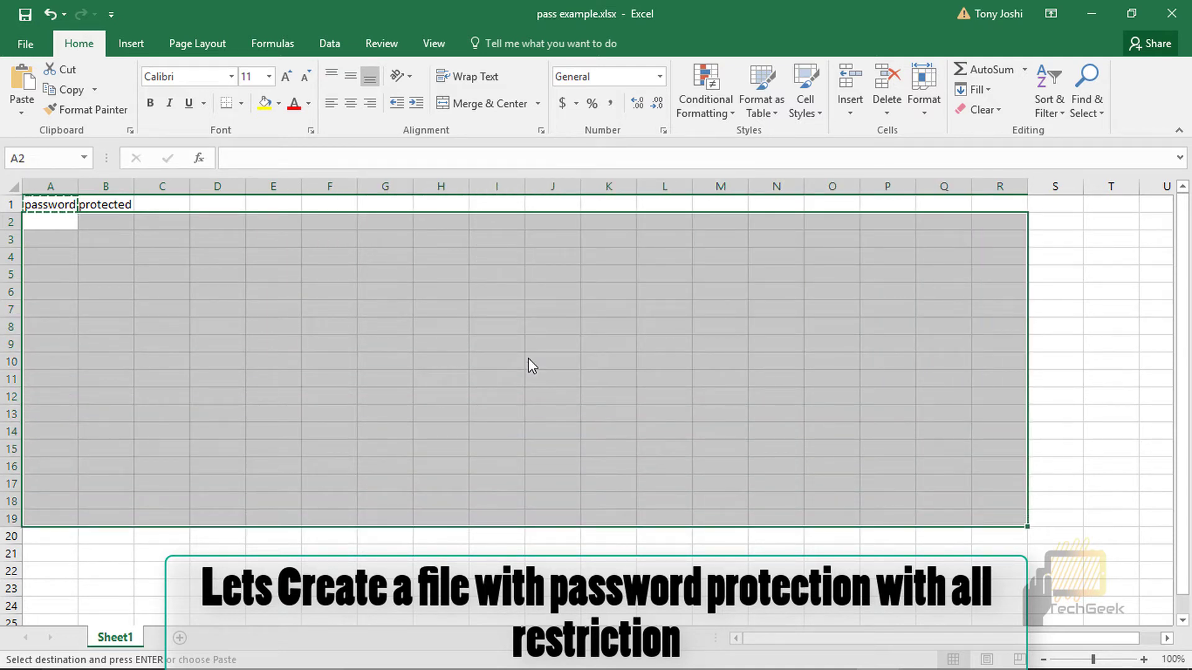
pyautogui.hotkey('ctrl', 'v')
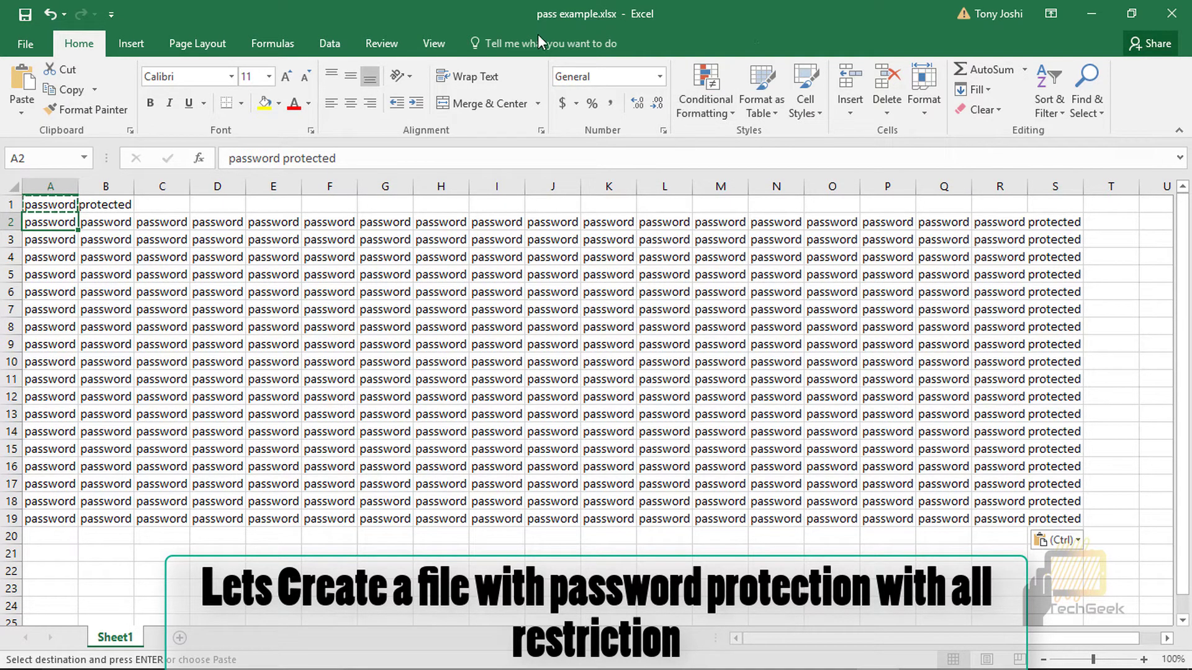
pyautogui.click(386, 47)
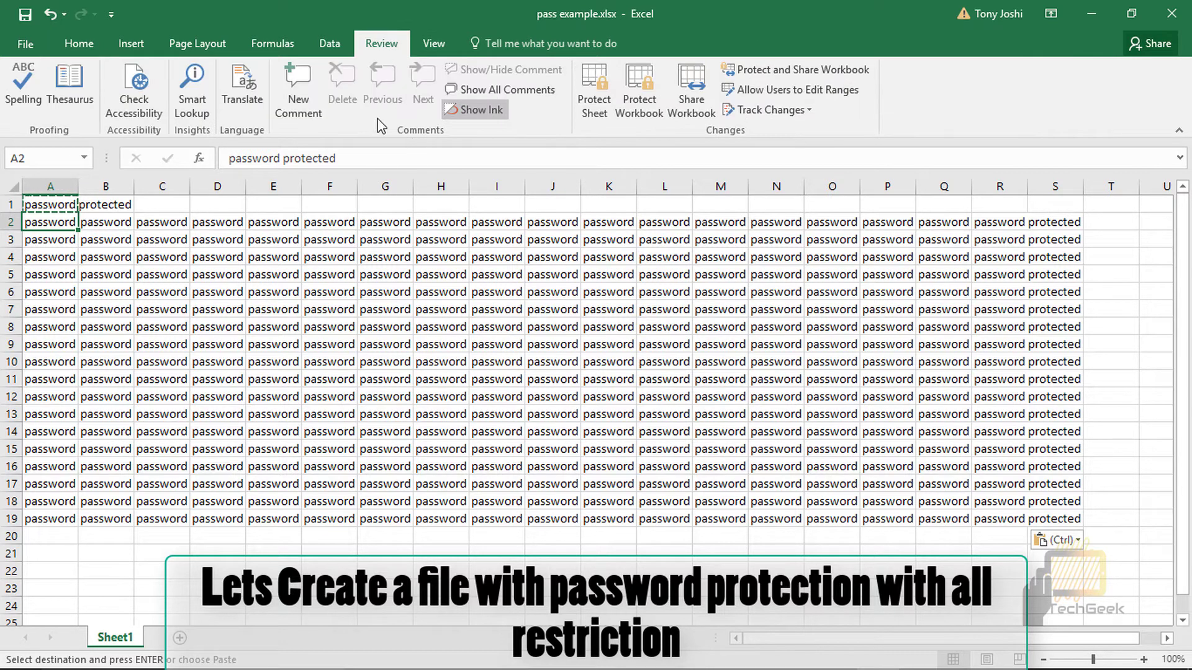
# Step: Protect Sheet1 with every user permission ticked, from formatting cells to editing scenarios
pyautogui.click(594, 90)
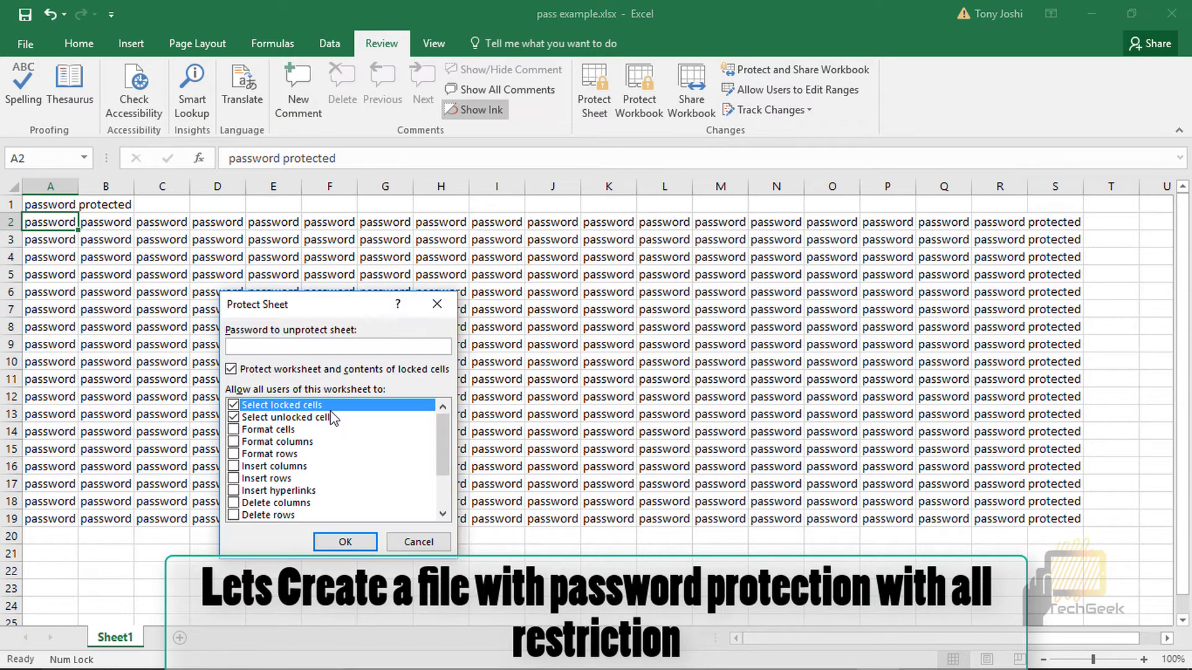
pyautogui.click(233, 430)
pyautogui.click(234, 442)
pyautogui.click(234, 453)
pyautogui.click(234, 466)
pyautogui.click(233, 490)
pyautogui.click(233, 503)
pyautogui.click(233, 478)
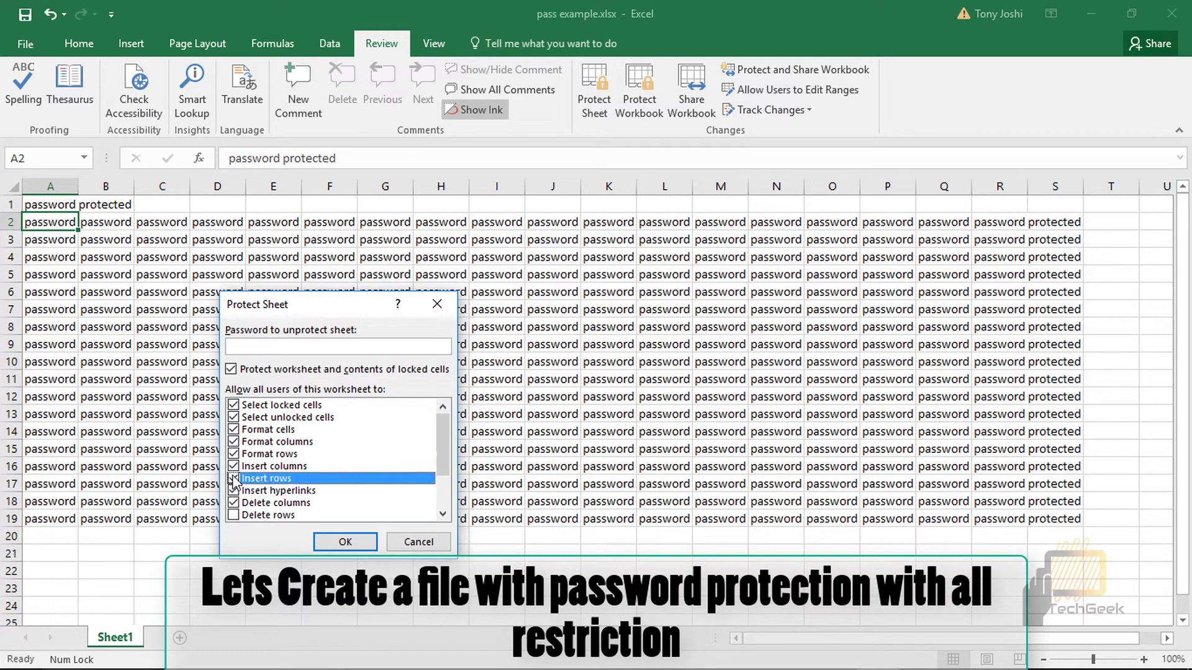
pyautogui.moveTo(443, 444); pyautogui.dragTo(443, 475)
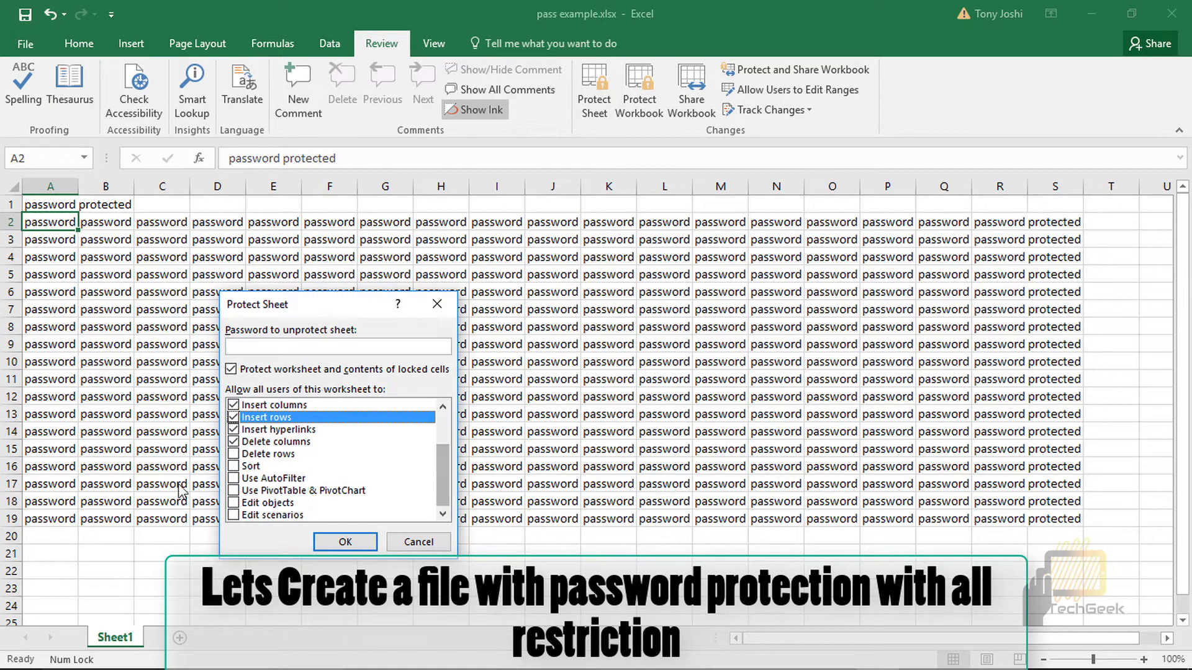
pyautogui.click(233, 453)
pyautogui.click(233, 466)
pyautogui.click(234, 478)
pyautogui.click(233, 490)
pyautogui.click(233, 503)
pyautogui.click(234, 515)
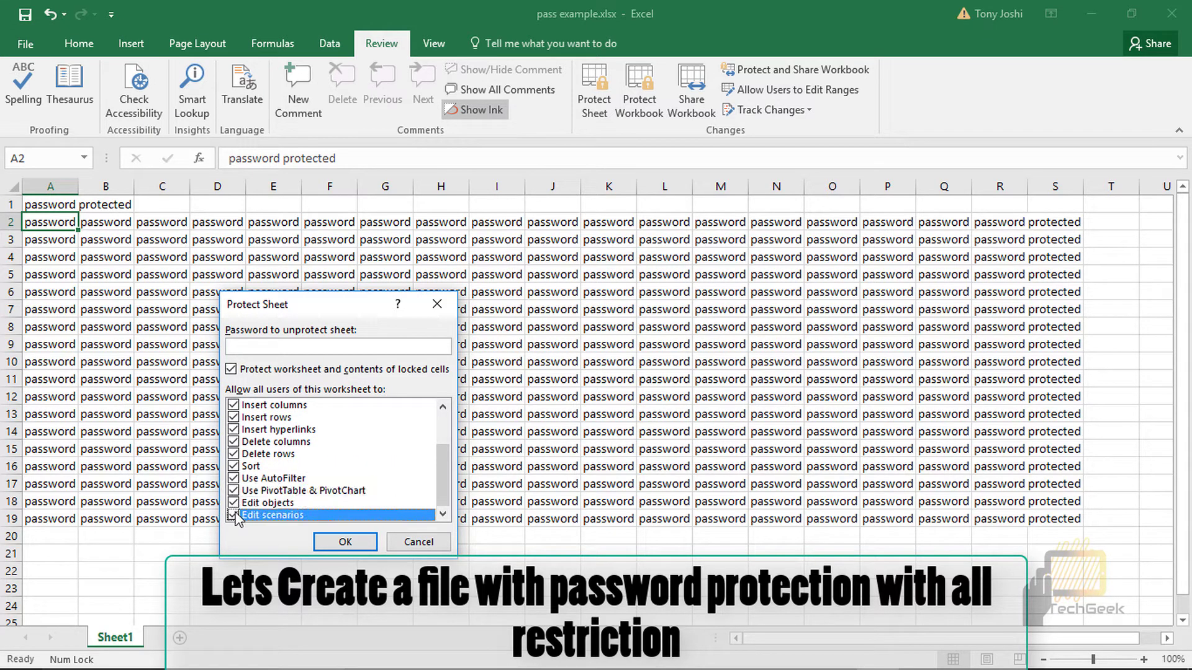
pyautogui.click(345, 542)
# Step: Confirm cell G7 rejects edits, dismiss the warning, and start Protect Workbook
pyautogui.click(407, 311)
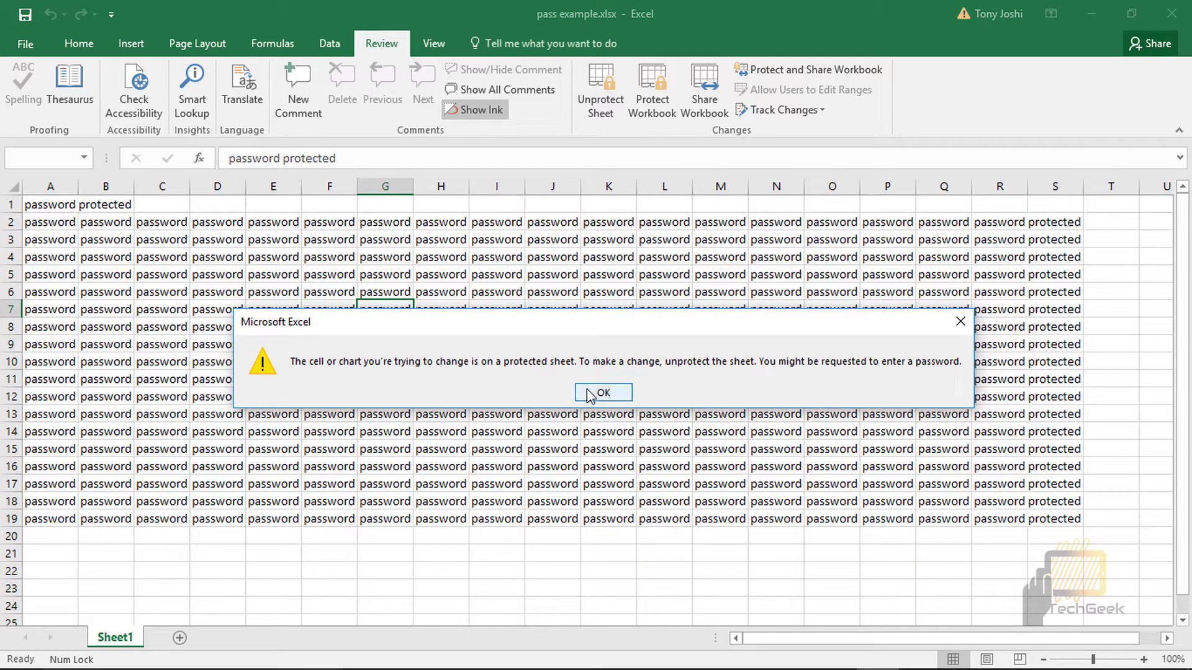
pyautogui.click(599, 391)
pyautogui.click(646, 106)
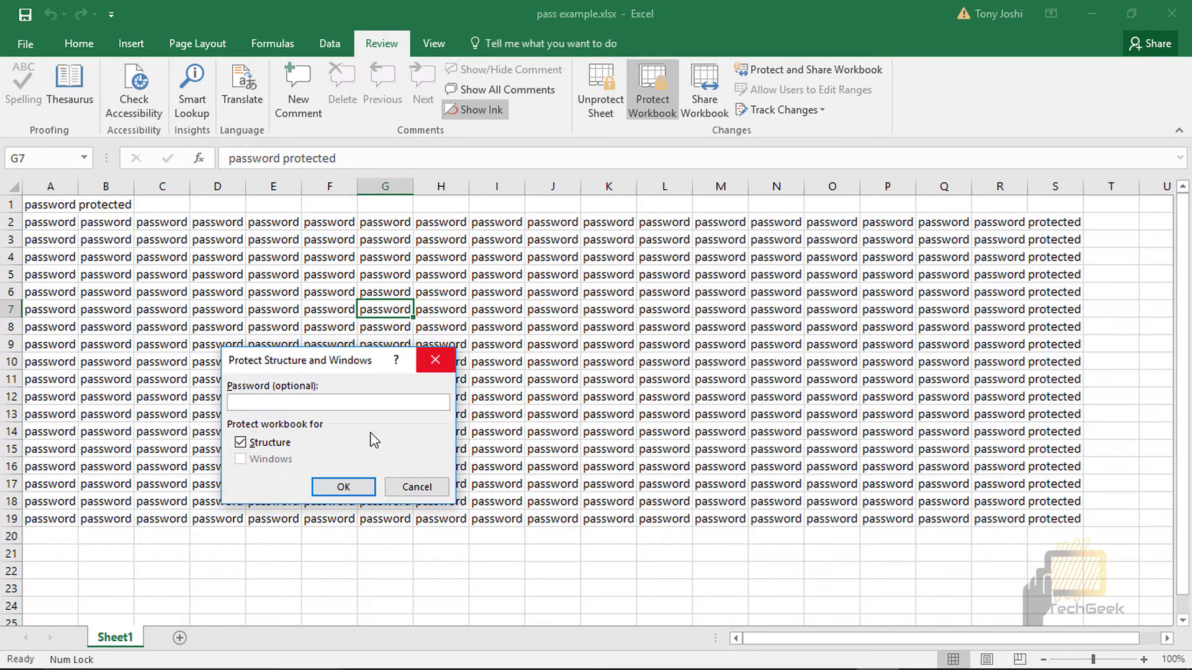
# Step: Set and confirm a password for the workbook structure protection
pyautogui.press('Return')
pyautogui.press('Return')
# Step: Verify cells F9 and L10 refuse edits, dismiss the warnings, and close Excel
pyautogui.click(337, 345)
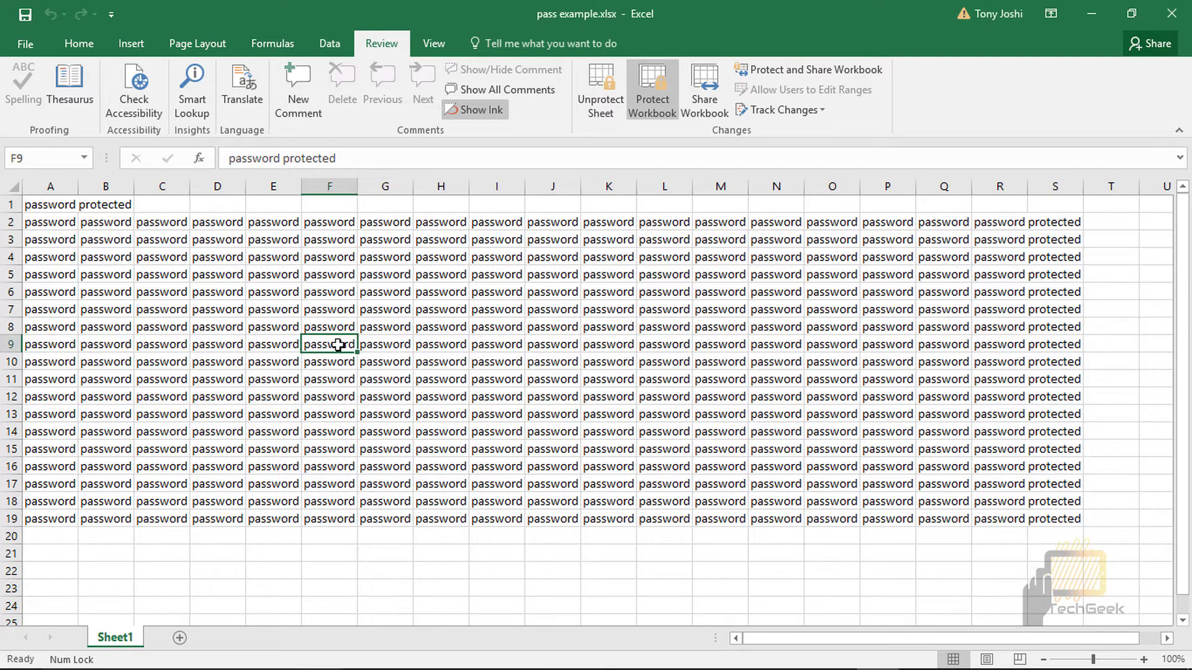
pyautogui.doubleClick(337, 345)
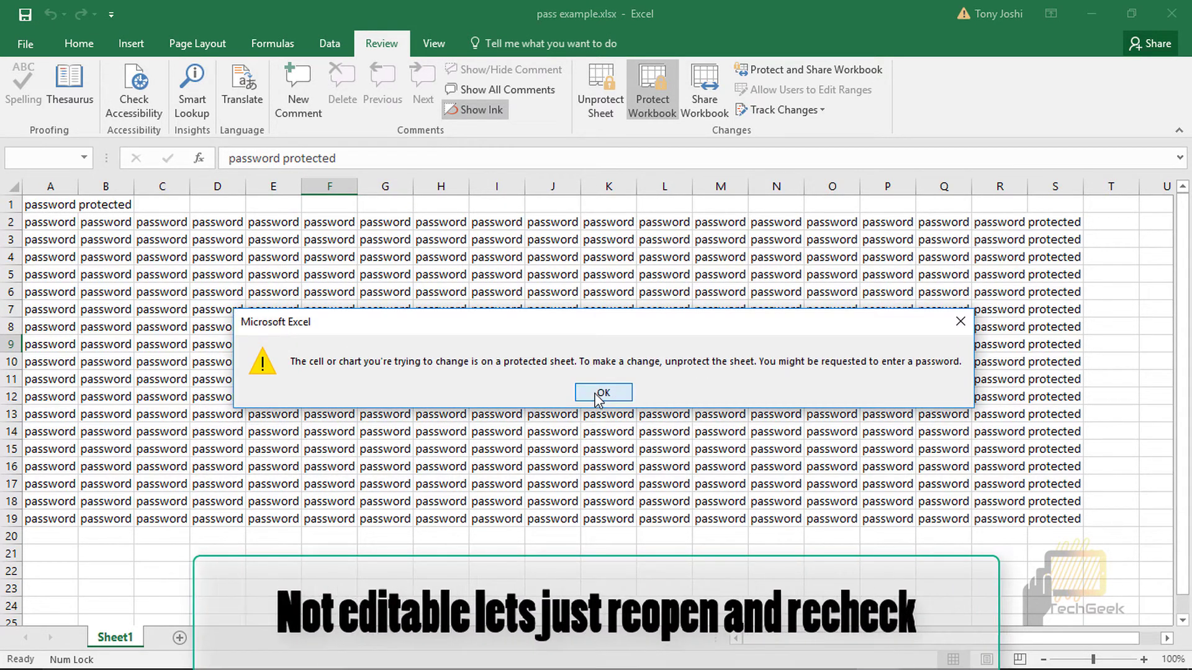
pyautogui.click(604, 392)
pyautogui.click(641, 272)
pyautogui.press('Down')
pyautogui.press('Down')
pyautogui.press('Down')
pyautogui.press('Down')
pyautogui.press('Down')
pyautogui.press('Delete')
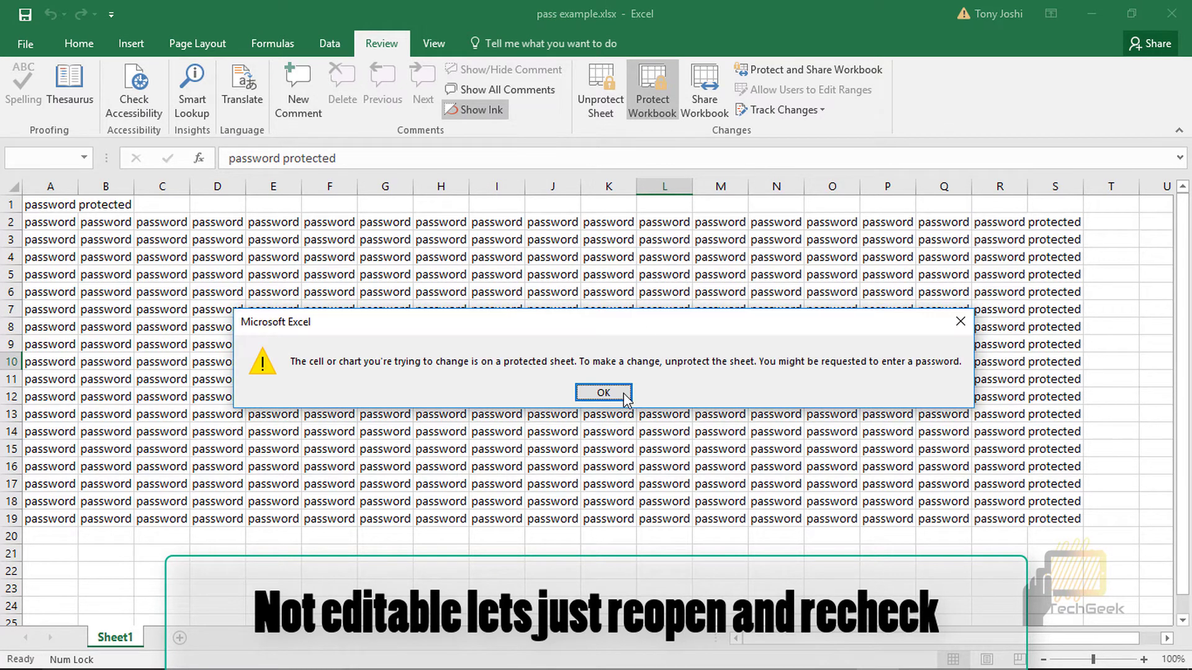
pyautogui.click(624, 393)
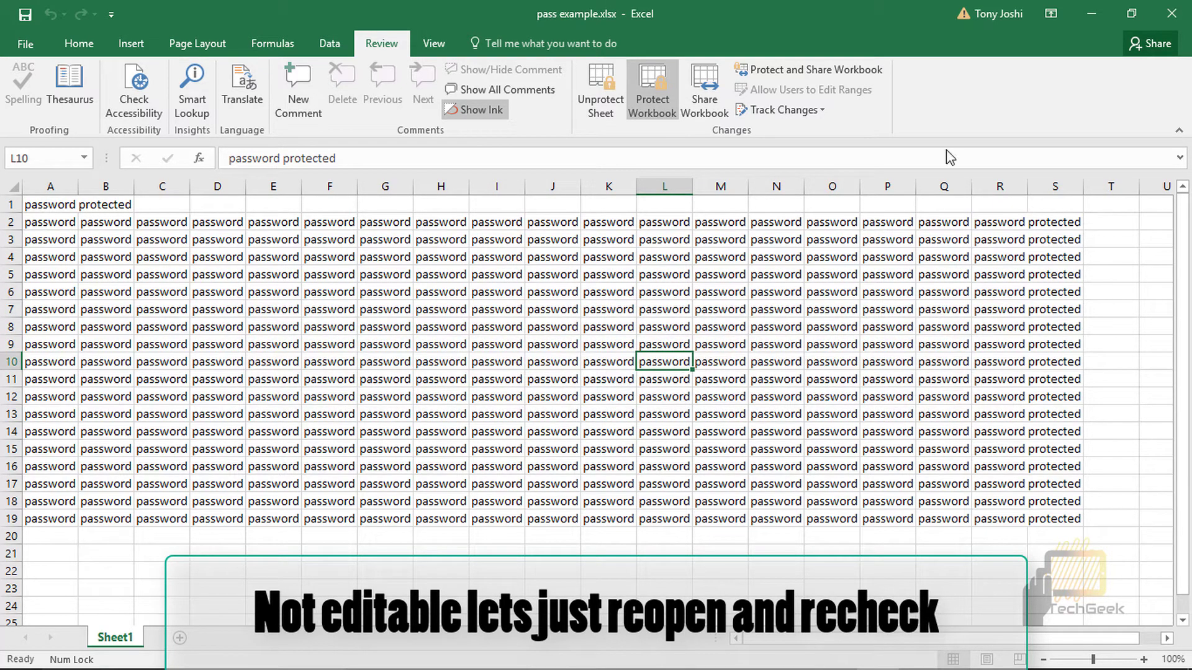
pyautogui.click(1172, 14)
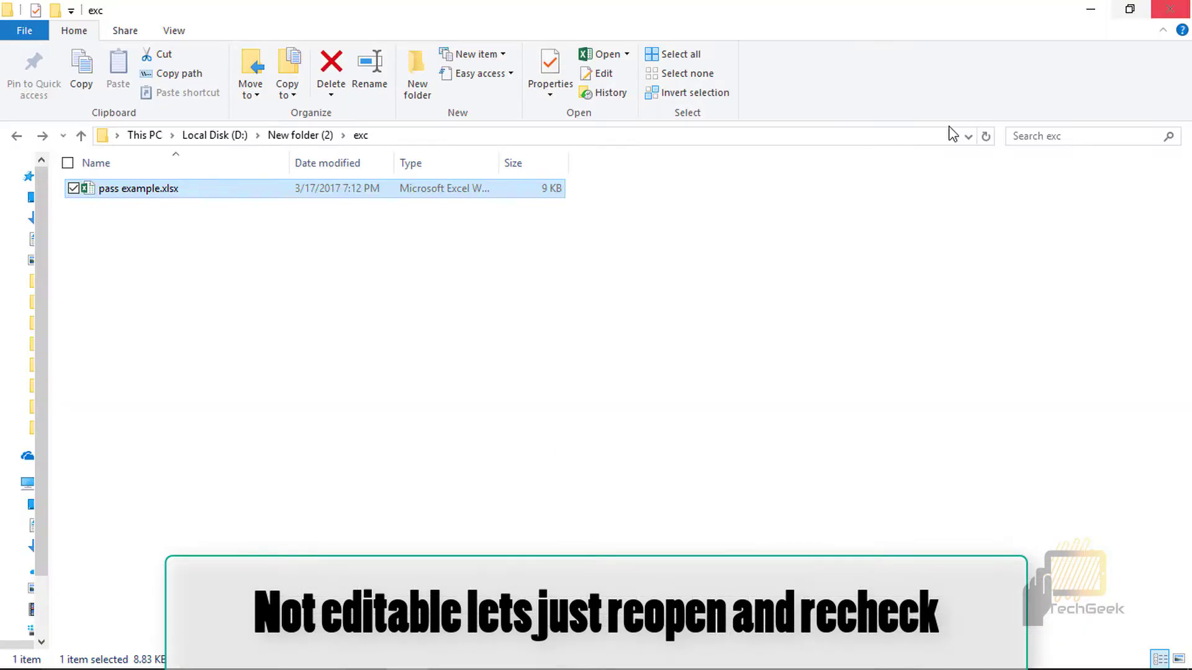
# Step: Refresh the exc folder, reopen pass example.xlsx, and confirm cell J2 still rejects edits
pyautogui.rightClick(529, 427)
pyautogui.click(564, 226)
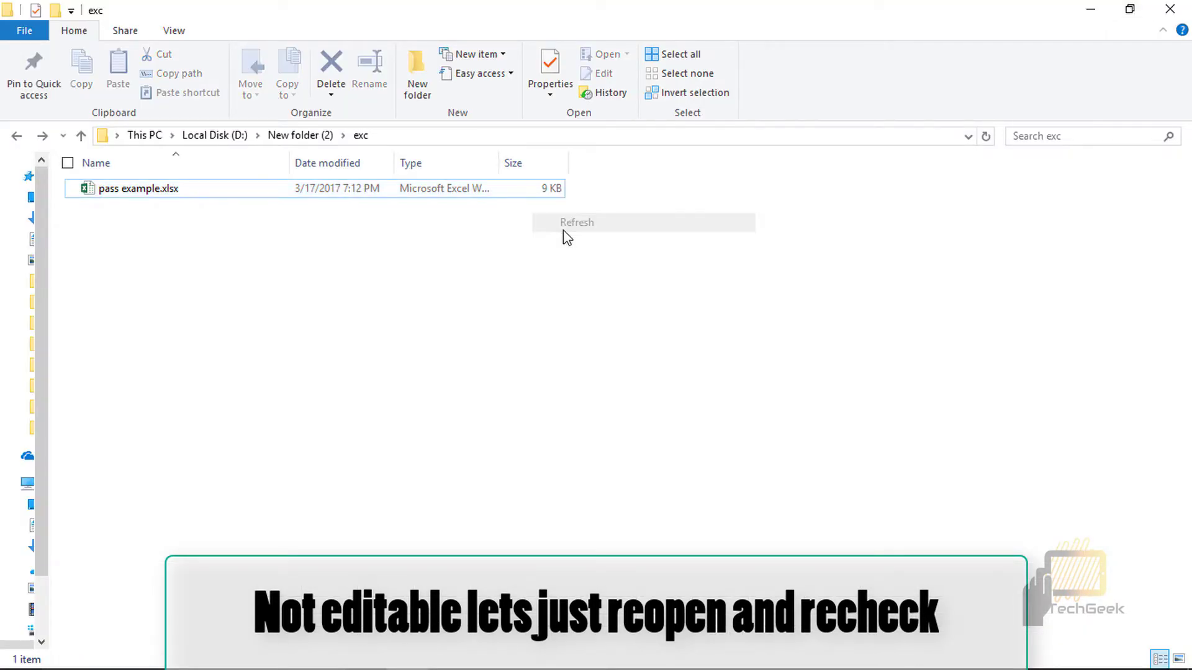
pyautogui.doubleClick(175, 190)
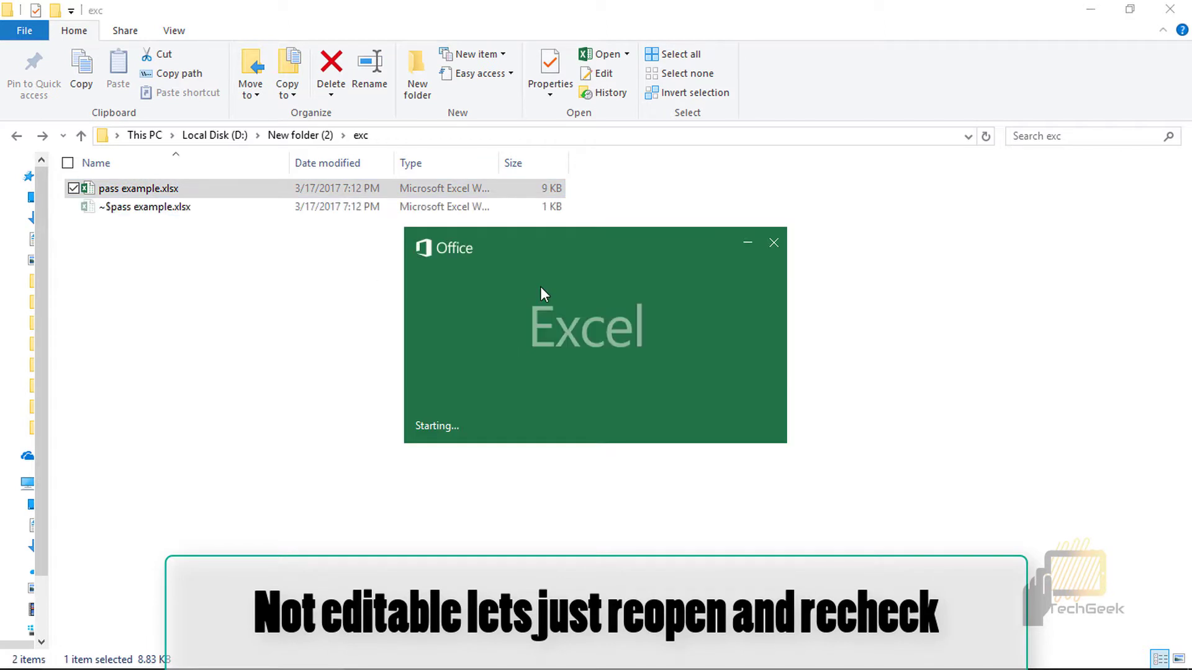
pyautogui.press('Delete')
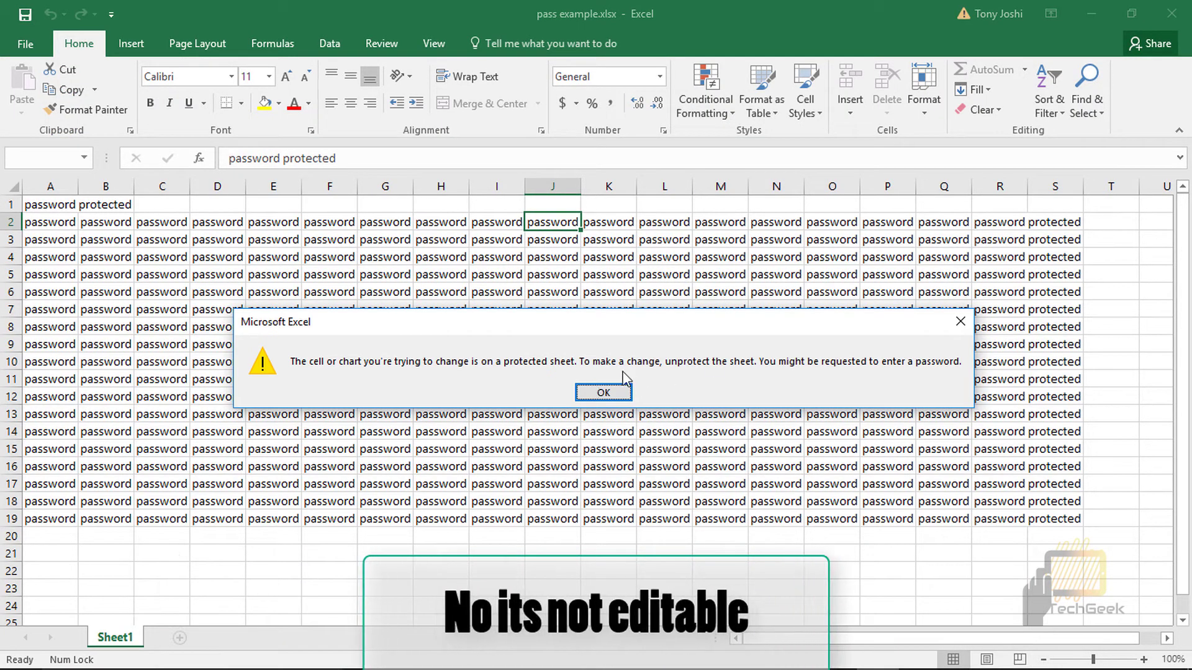
pyautogui.click(603, 393)
# Step: Close Excel and return to the exc folder in File Explorer
pyautogui.click(1131, 14)
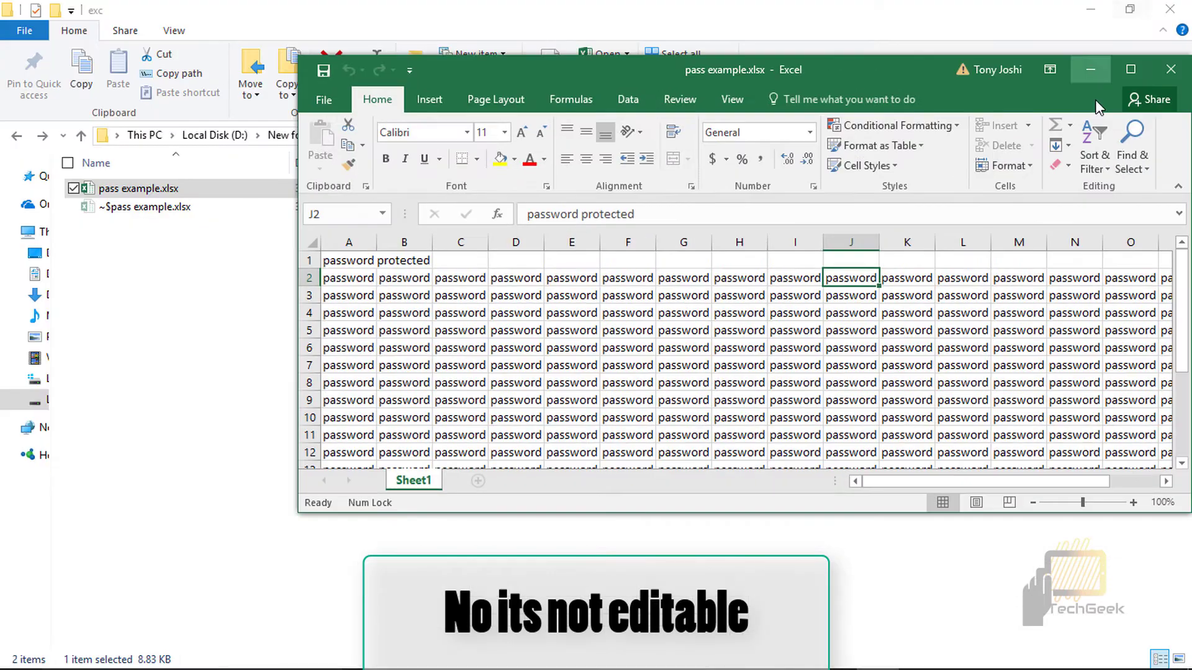
pyautogui.click(1131, 70)
pyautogui.click(1175, 8)
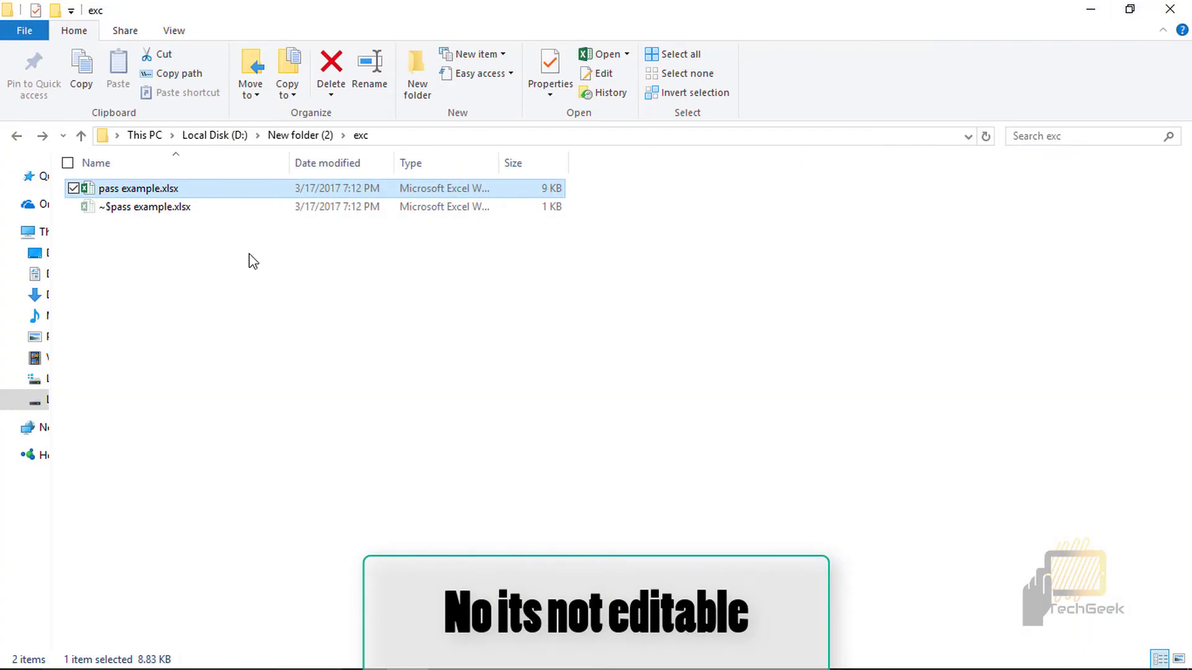
pyautogui.rightClick(200, 193)
pyautogui.moveTo(242, 261)
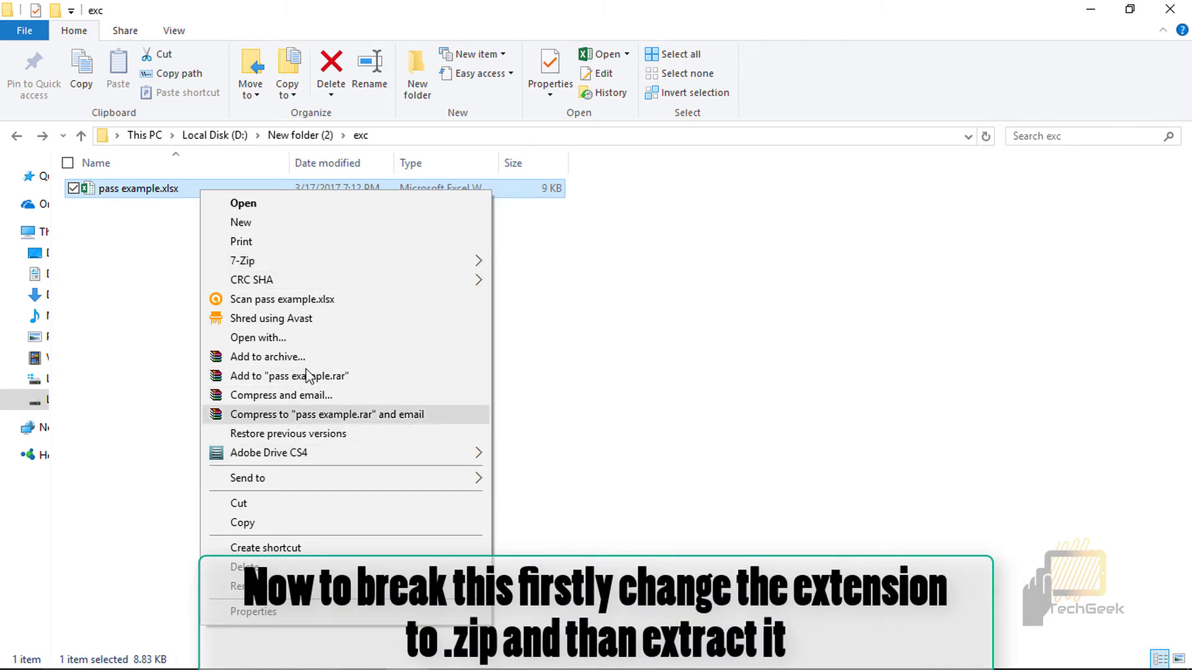
# Step: Rename pass example.xlsx to pass example.xlsx.zip
pyautogui.click(171, 245)
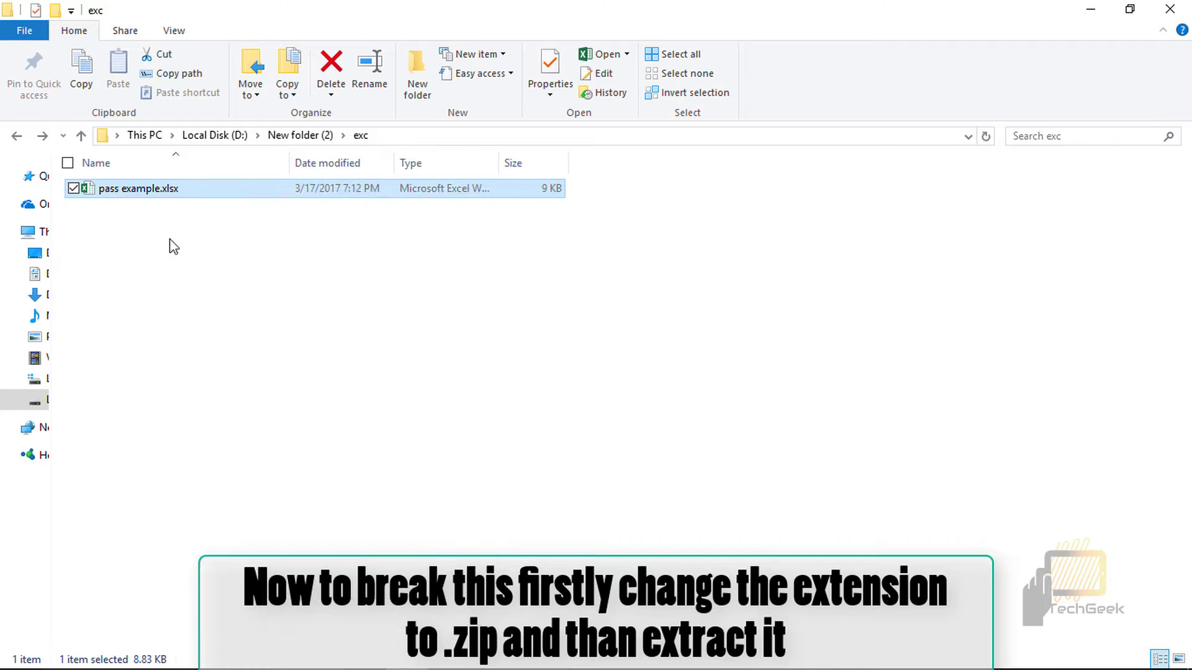
pyautogui.click(188, 196)
pyautogui.click(183, 191)
pyautogui.click(181, 191)
pyautogui.write('zi')
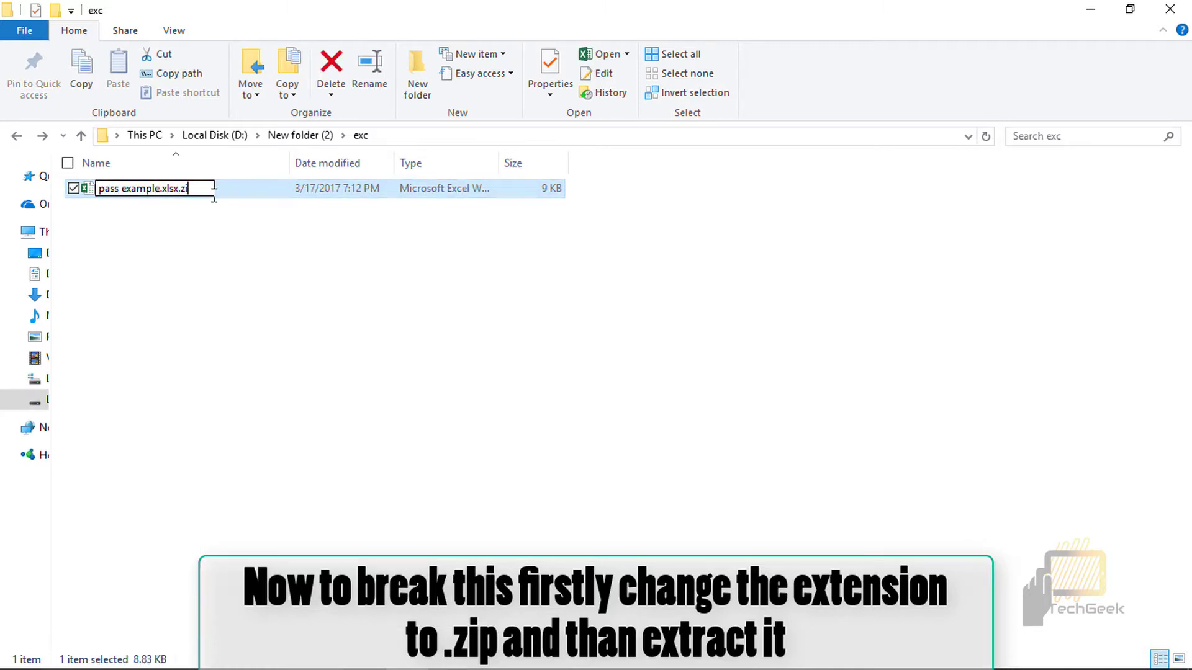
pyautogui.press('Return')
pyautogui.press('Return')
pyautogui.rightClick(213, 195)
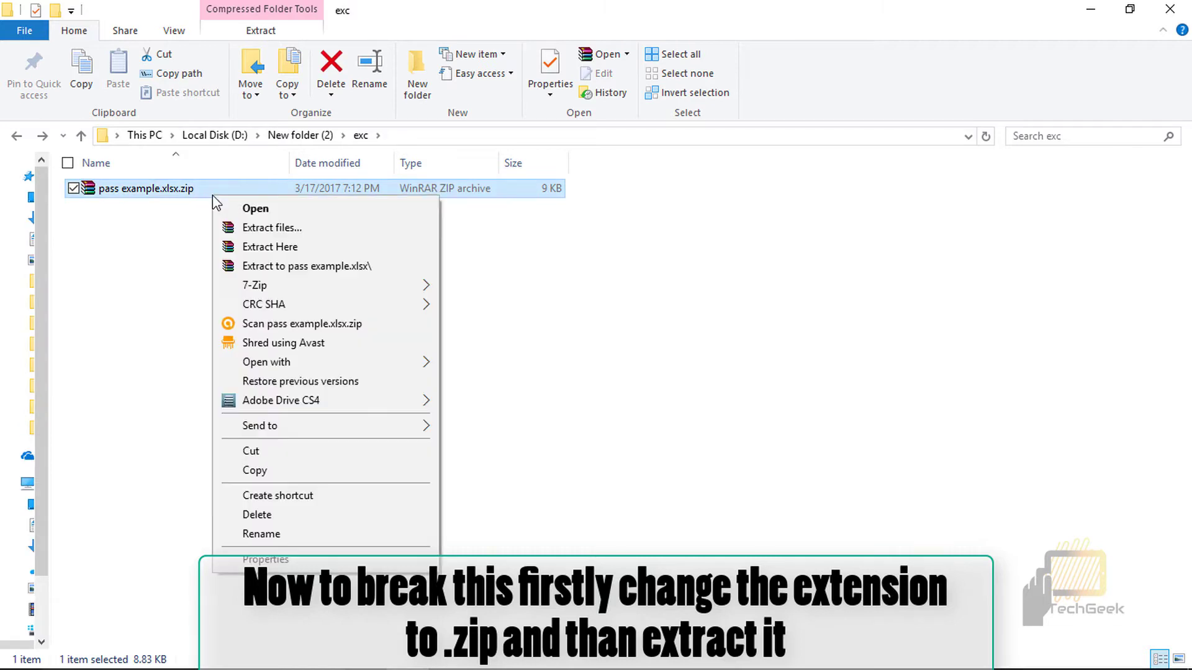
# Step: Extract the zip here and browse into pass example.xlsx > xl > worksheets
pyautogui.click(249, 267)
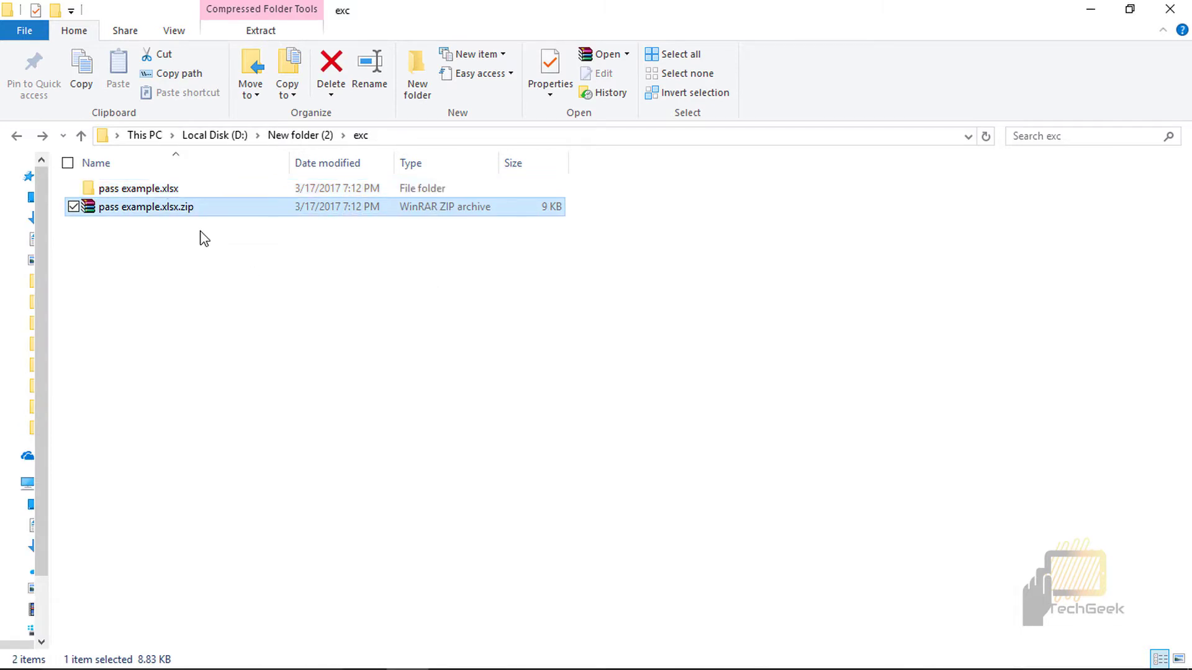
pyautogui.doubleClick(164, 189)
pyautogui.doubleClick(186, 225)
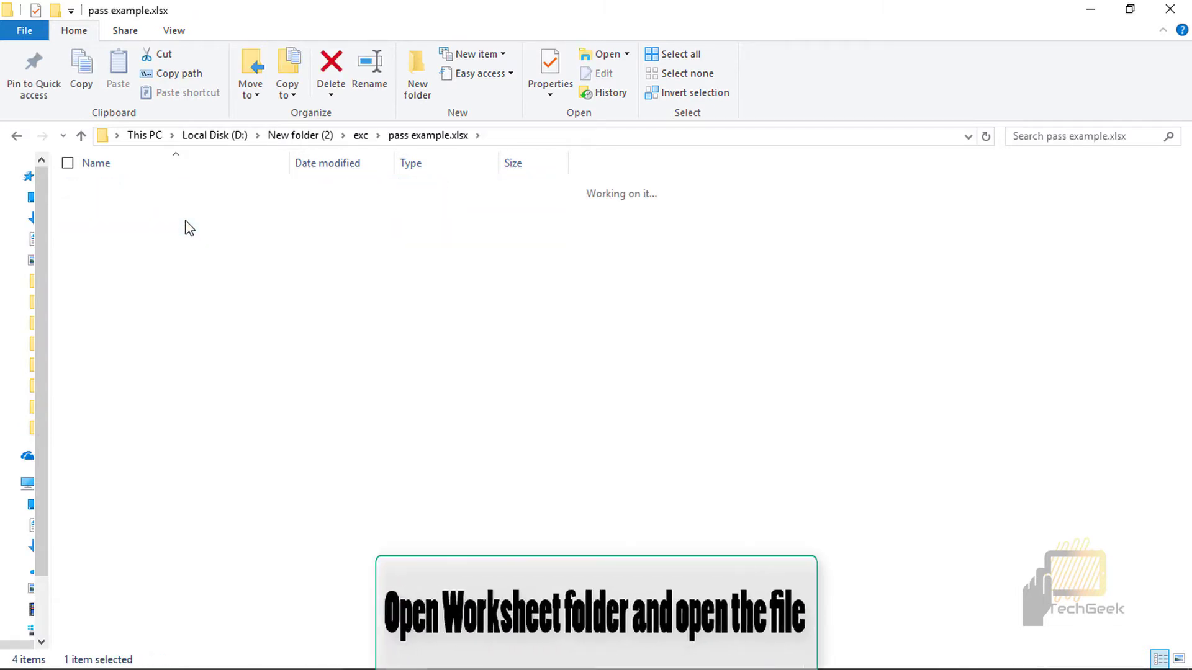
pyautogui.click(180, 248)
pyautogui.click(176, 264)
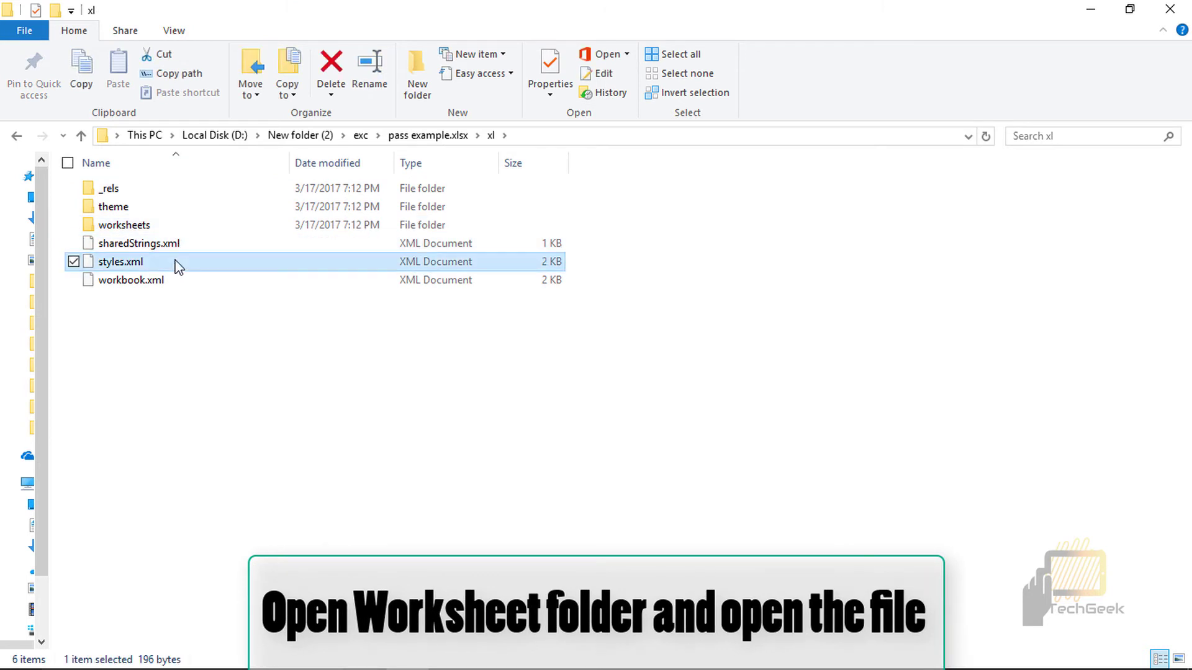
pyautogui.doubleClick(160, 227)
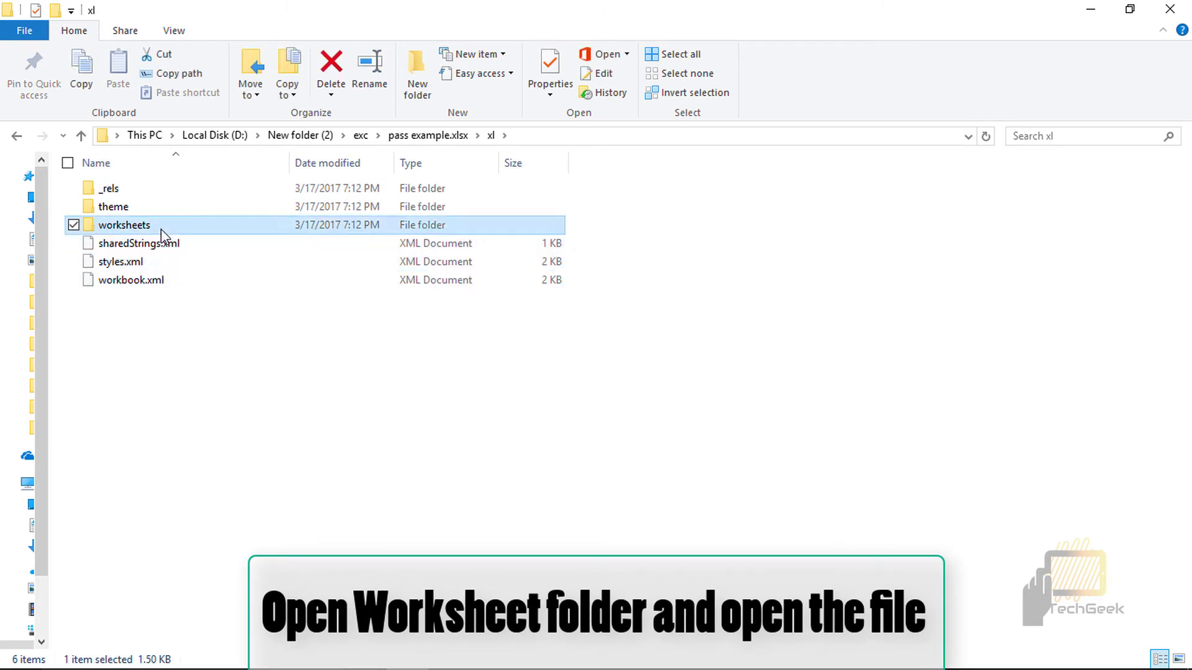
# Step: Open sheet1.xml in WordPad
pyautogui.click(163, 197)
pyautogui.rightClick(162, 195)
pyautogui.click(191, 226)
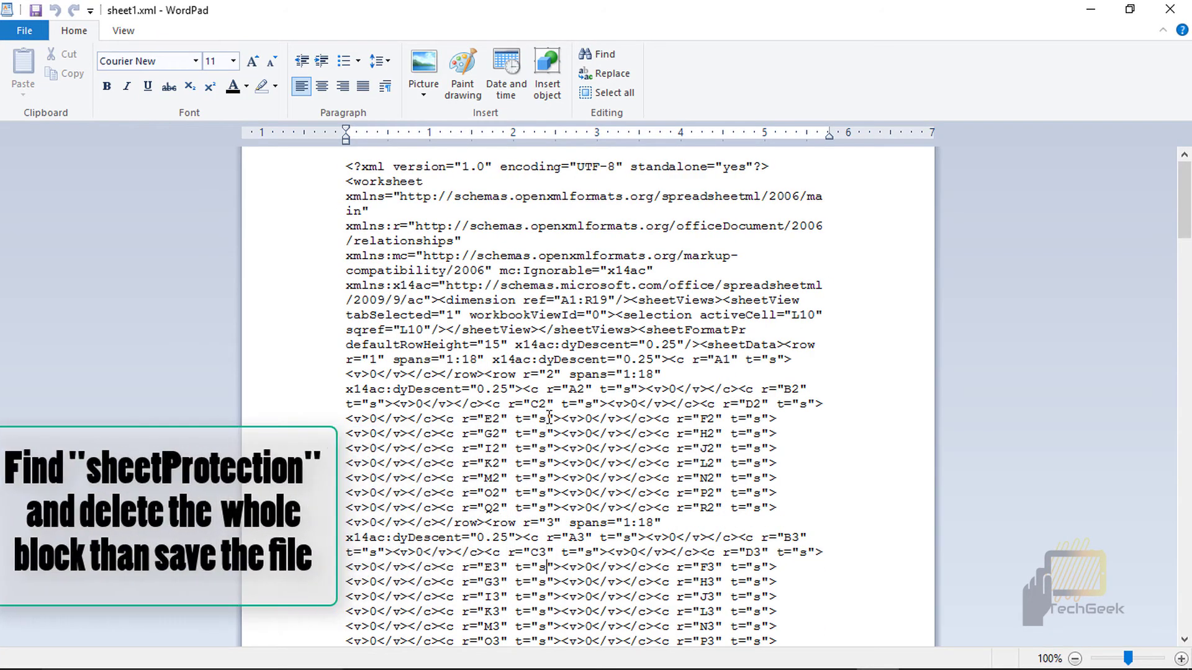
# Step: Scroll to the end of sheet1.xml and select the sheetProtection element
pyautogui.scroll(-3, 548, 417)
pyautogui.scroll(-1, 549, 417)
pyautogui.scroll(-2, 549, 417)
pyautogui.scroll(-2, 549, 417)
pyautogui.scroll(-1, 549, 417)
pyautogui.scroll(-1, 549, 417)
pyautogui.scroll(-1, 549, 417)
pyautogui.scroll(-1, 549, 417)
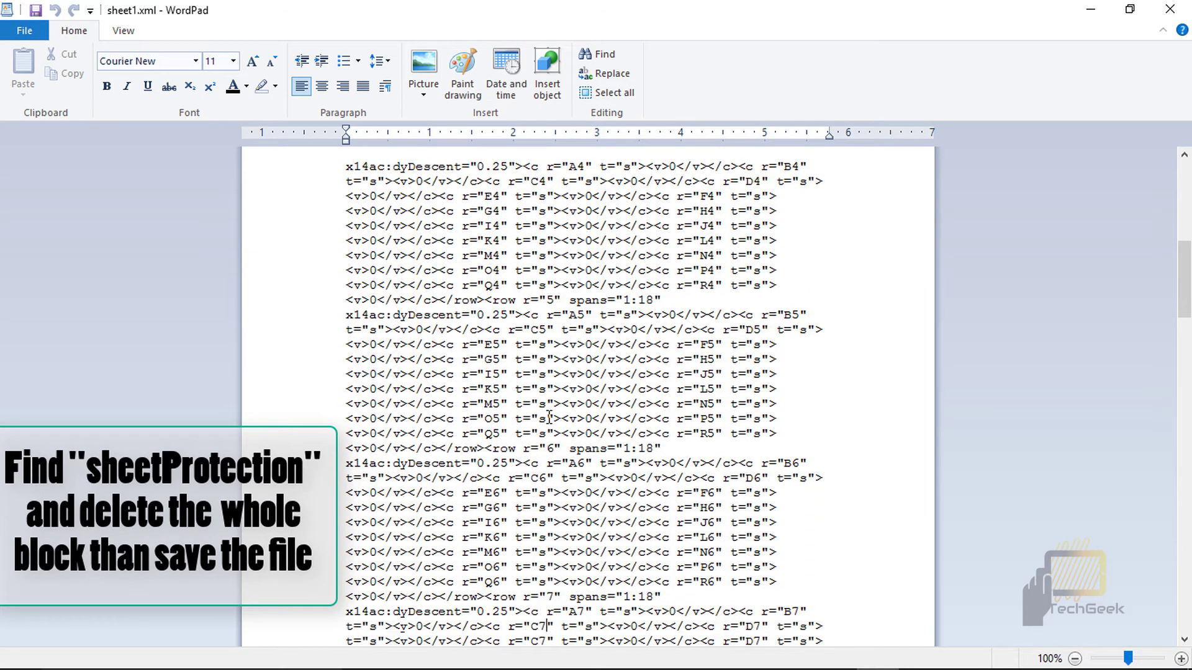
pyautogui.scroll(-3, 549, 417)
pyautogui.scroll(-3, 549, 417)
pyautogui.scroll(-3, 549, 417)
pyautogui.scroll(-2, 549, 417)
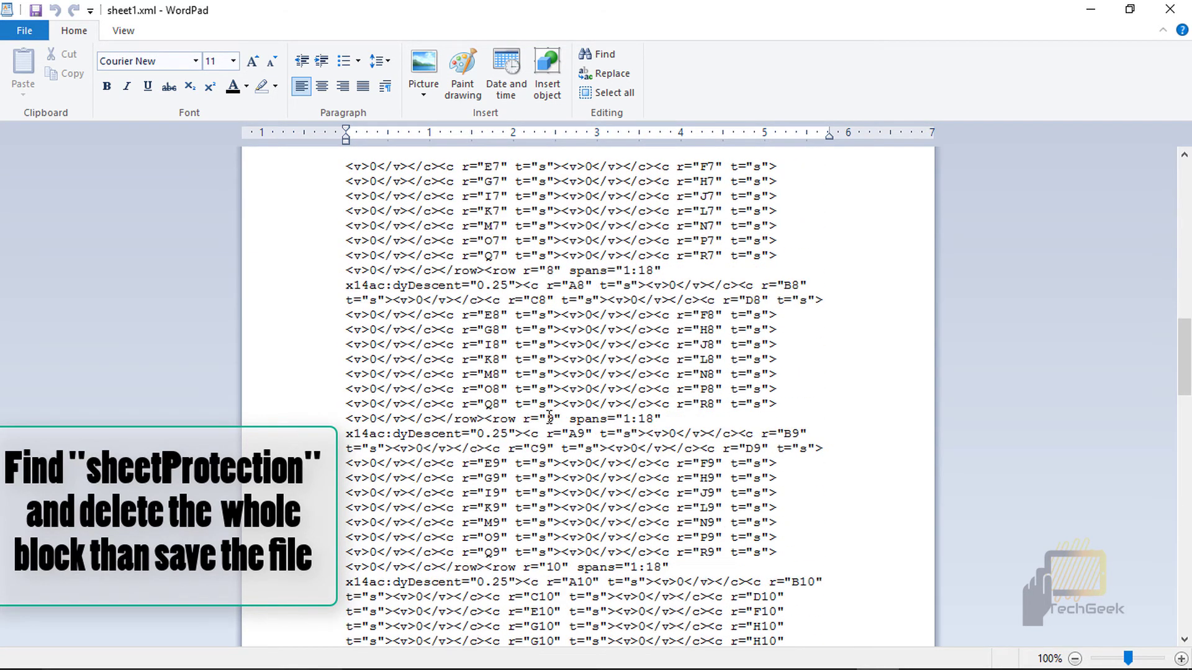
pyautogui.scroll(-5, 549, 418)
pyautogui.scroll(-4, 549, 417)
pyautogui.scroll(-5, 549, 417)
pyautogui.scroll(-2, 549, 417)
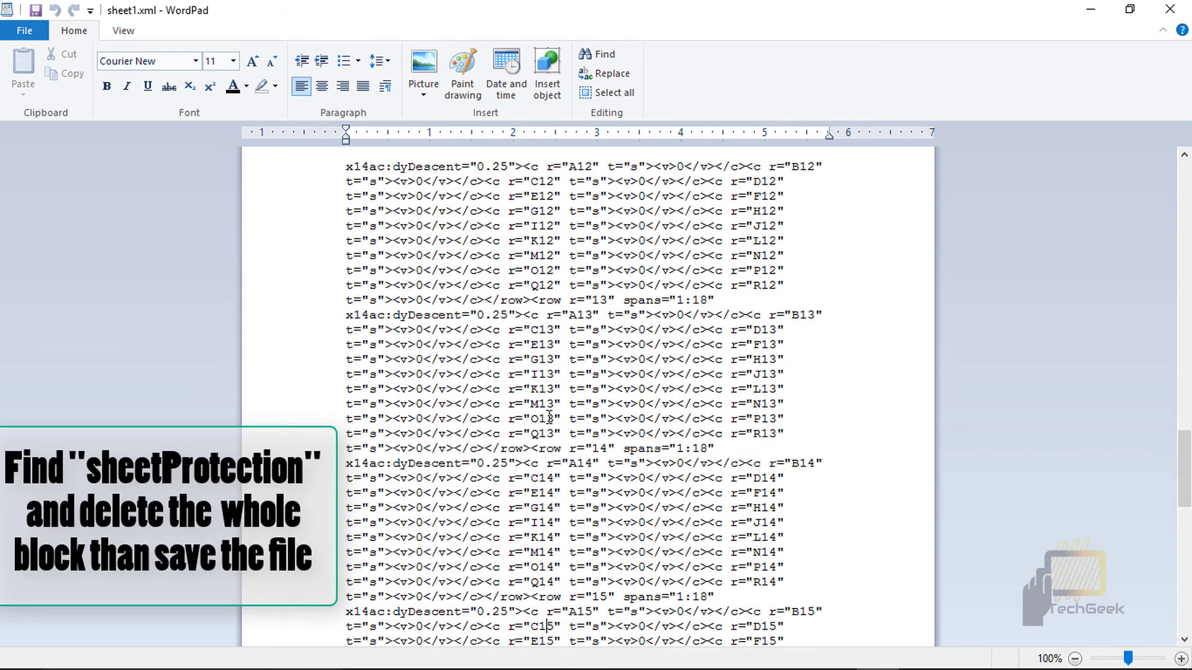
pyautogui.moveTo(1184, 469); pyautogui.dragTo(1189, 600)
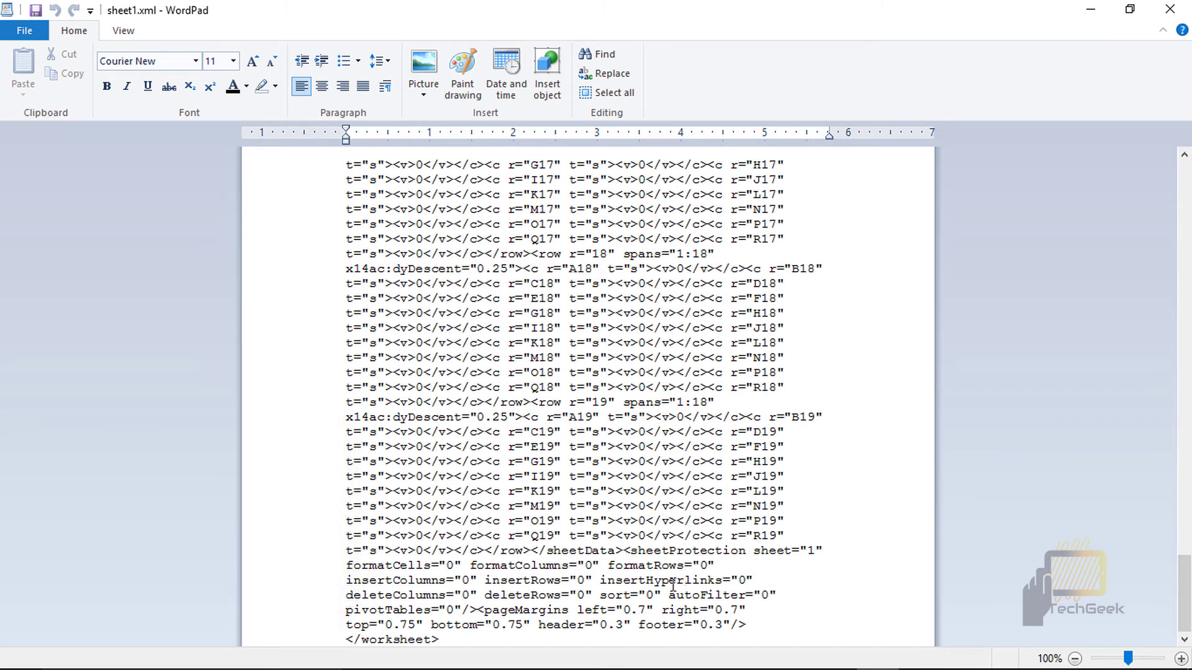
pyautogui.keyDown('shift'); pyautogui.click(478, 608); pyautogui.keyUp('shift')
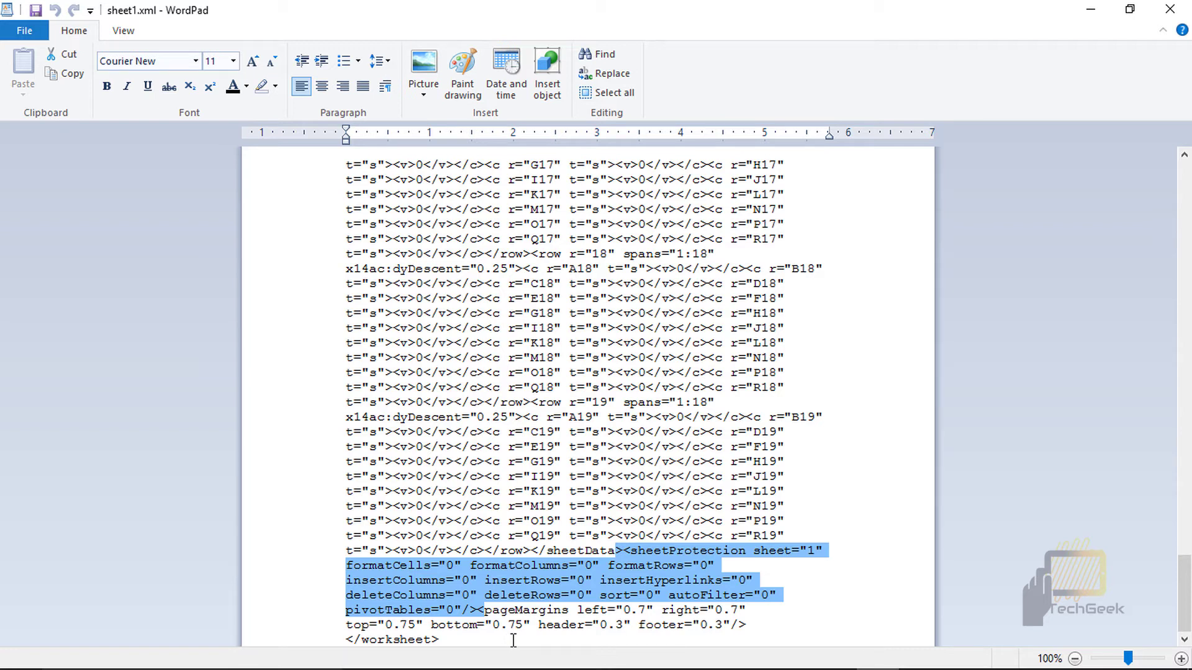
# Step: Delete the sheetProtection element, repair the tag brackets, and close sheet1.xml
pyautogui.press('Delete')
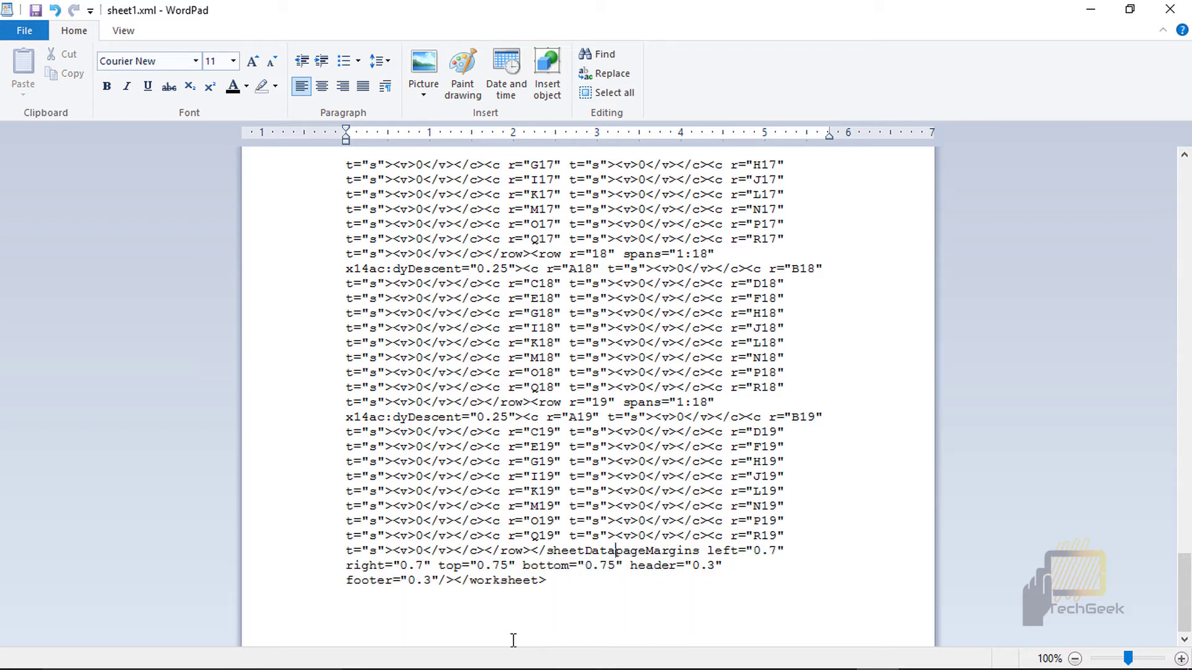
pyautogui.write('<>')
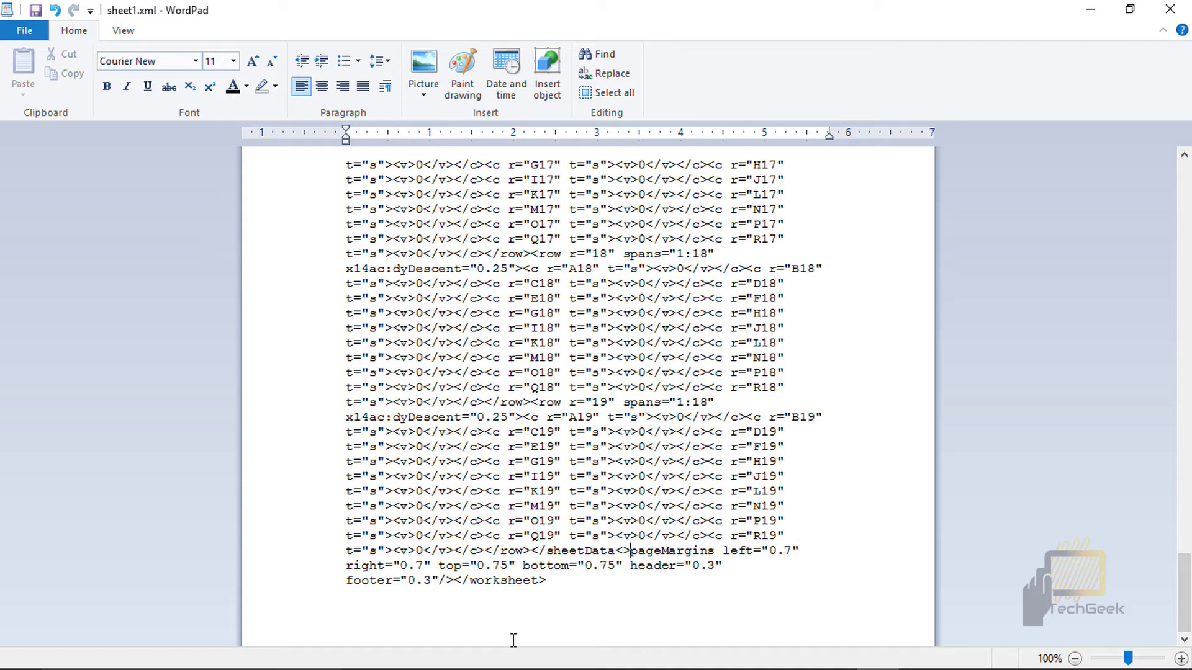
pyautogui.press('BackSpace')
pyautogui.press('BackSpace')
pyautogui.write('><')
pyautogui.click(1170, 9)
# Step: Return to the extracted pass example.xlsx folder from the exc folder
pyautogui.click(595, 251)
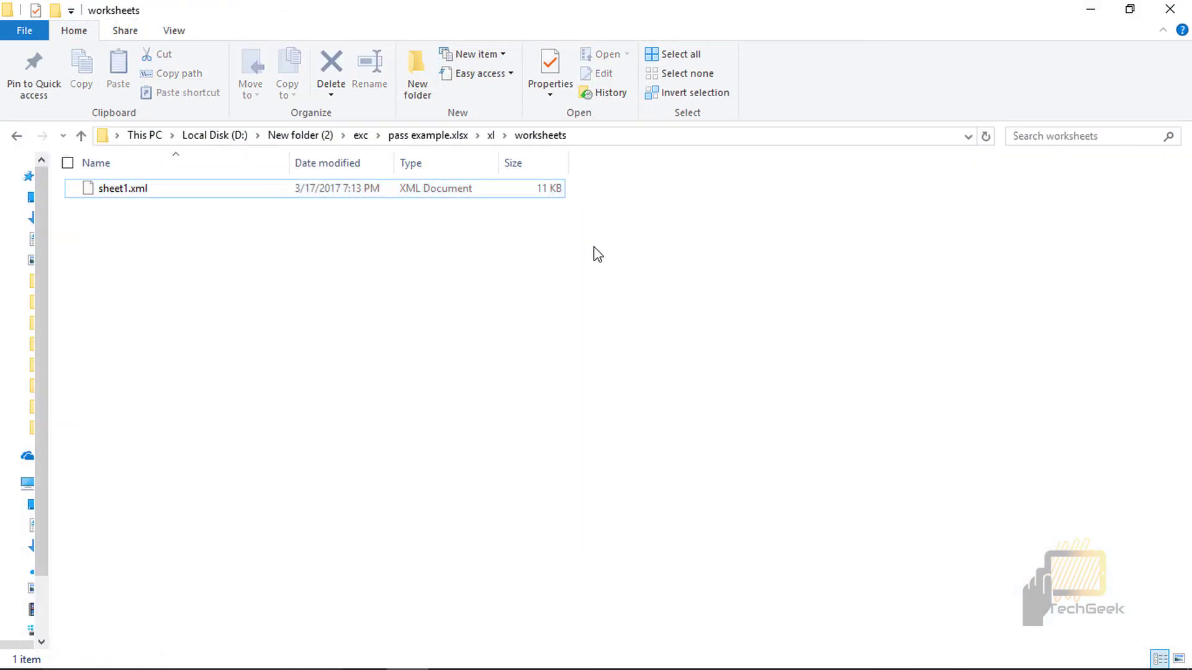
pyautogui.click(448, 140)
pyautogui.click(363, 136)
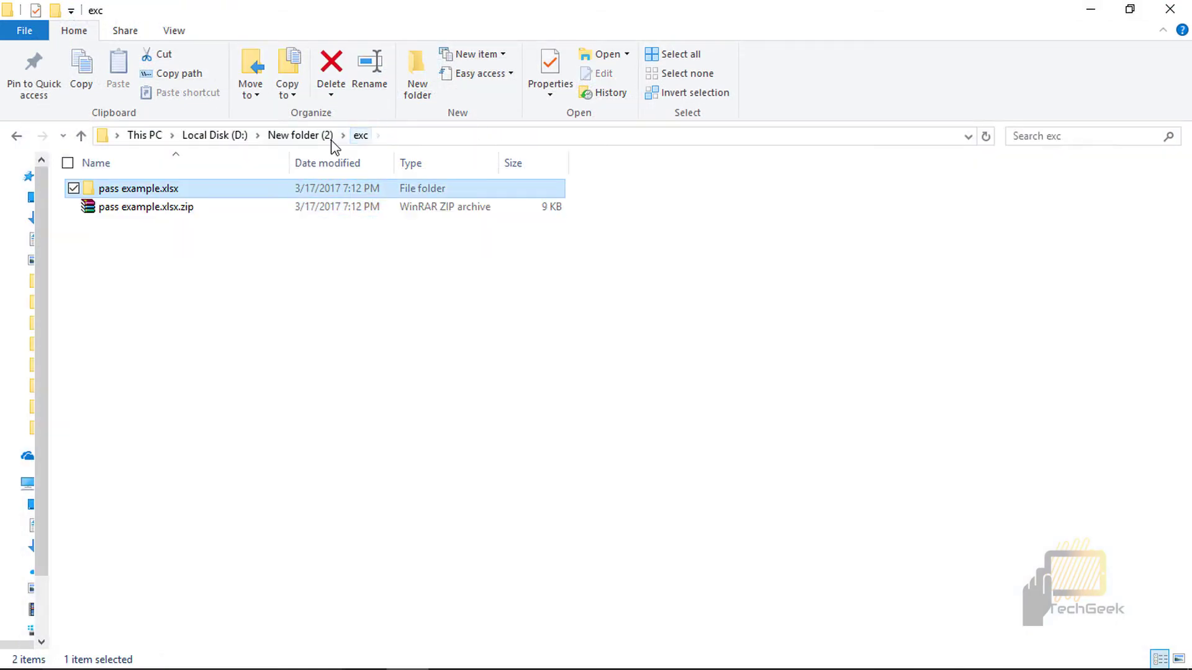
pyautogui.doubleClick(190, 191)
# Step: Pack all four extracted items into a ZIP archive
pyautogui.moveTo(207, 315); pyautogui.dragTo(199, 167)
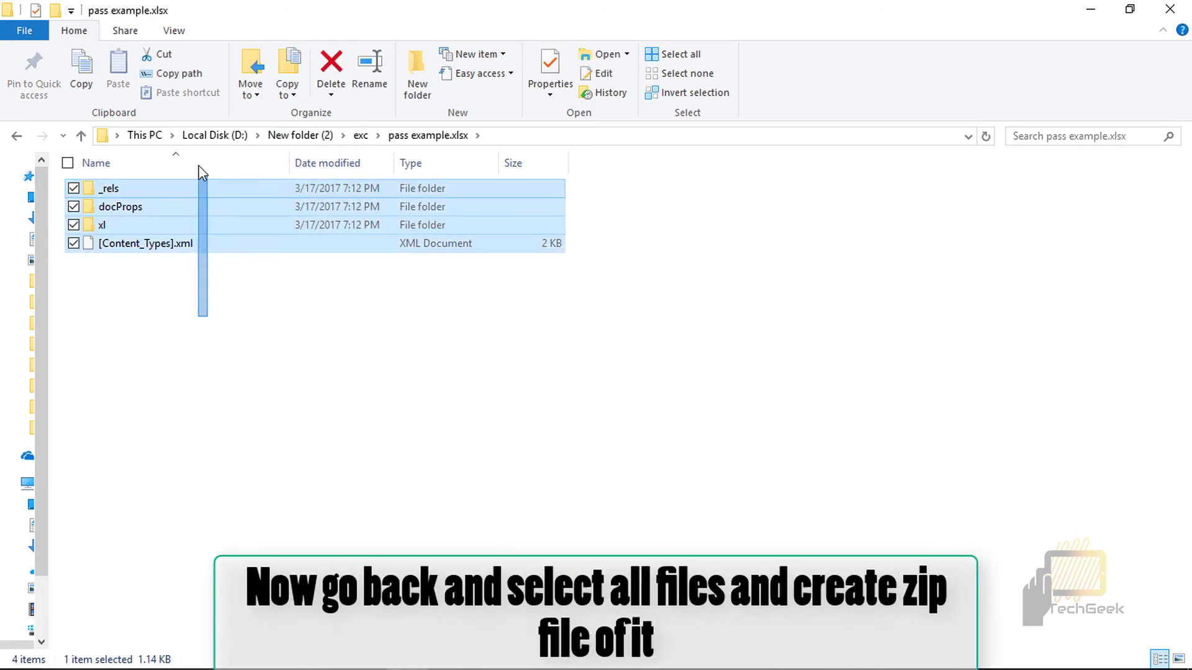
pyautogui.rightClick(193, 195)
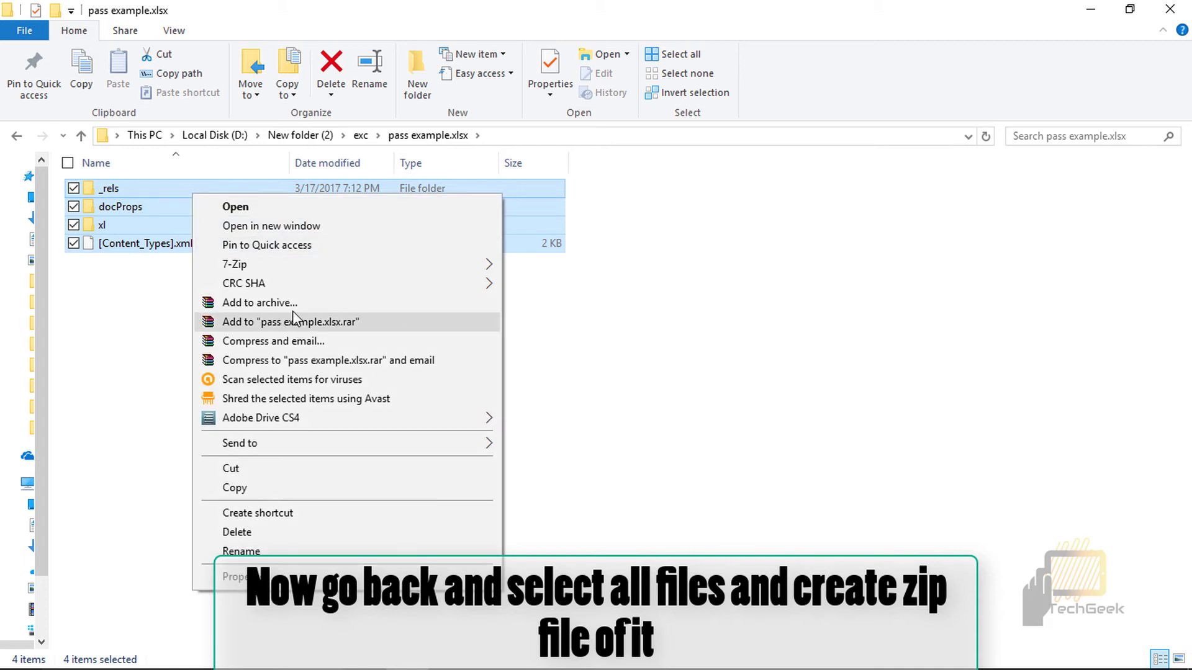
pyautogui.click(293, 305)
pyautogui.click(467, 354)
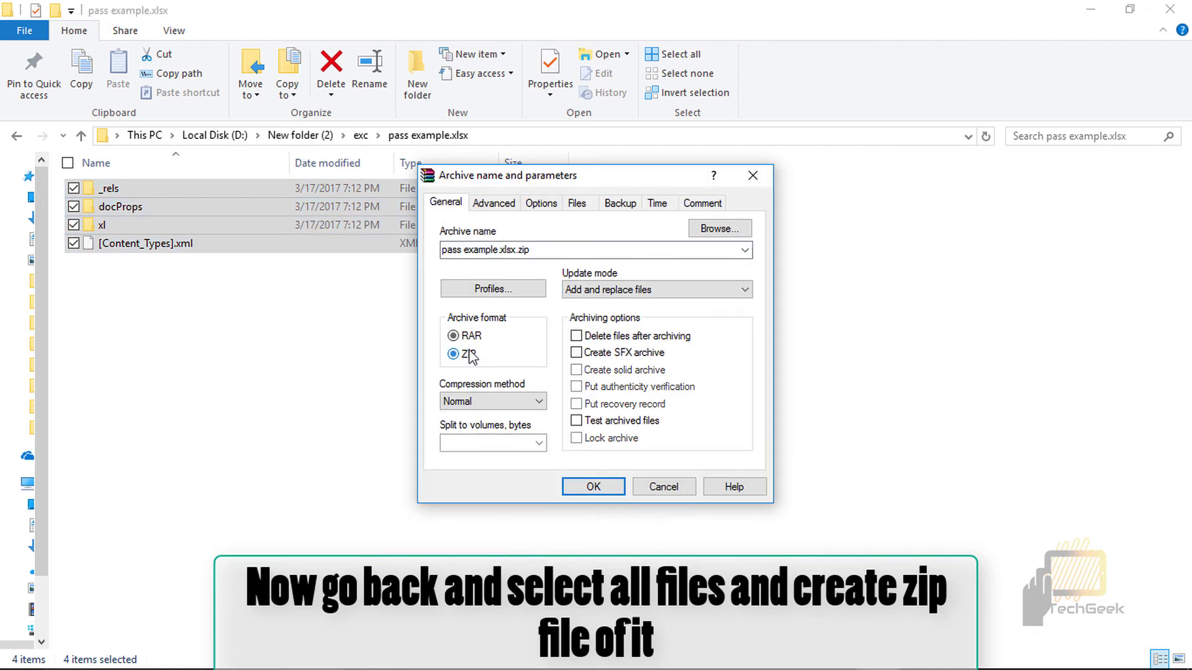
pyautogui.click(593, 487)
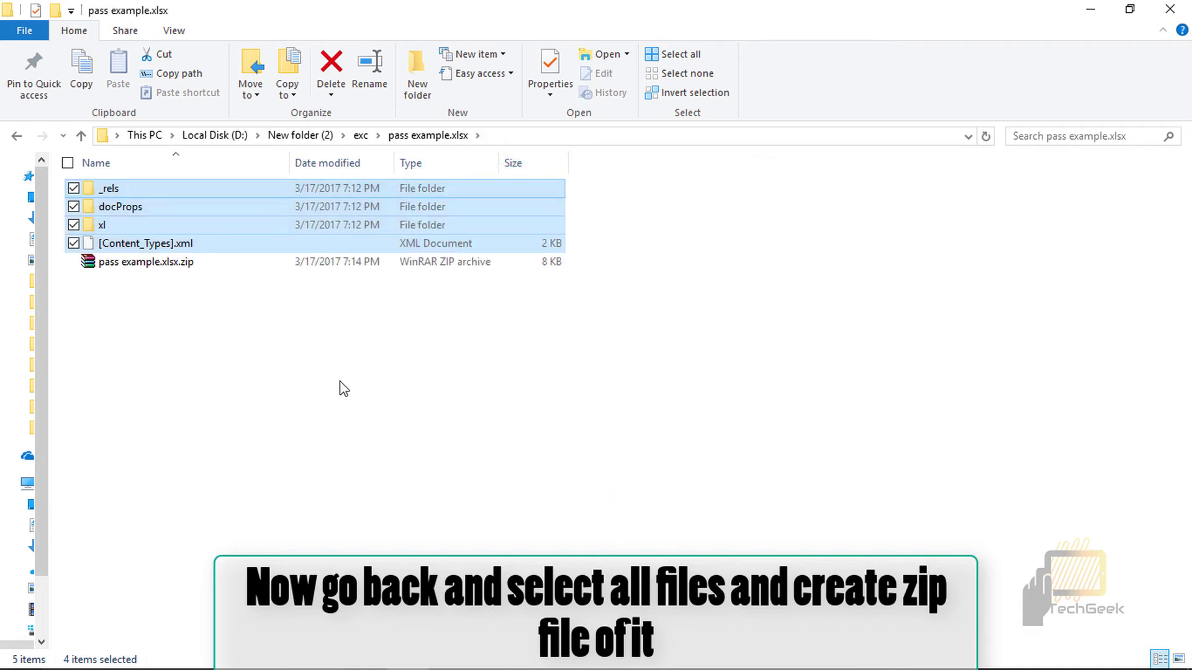
# Step: Rename pass example.xlsx.zip to pass example.xlsx and open it in Excel
pyautogui.click(188, 263)
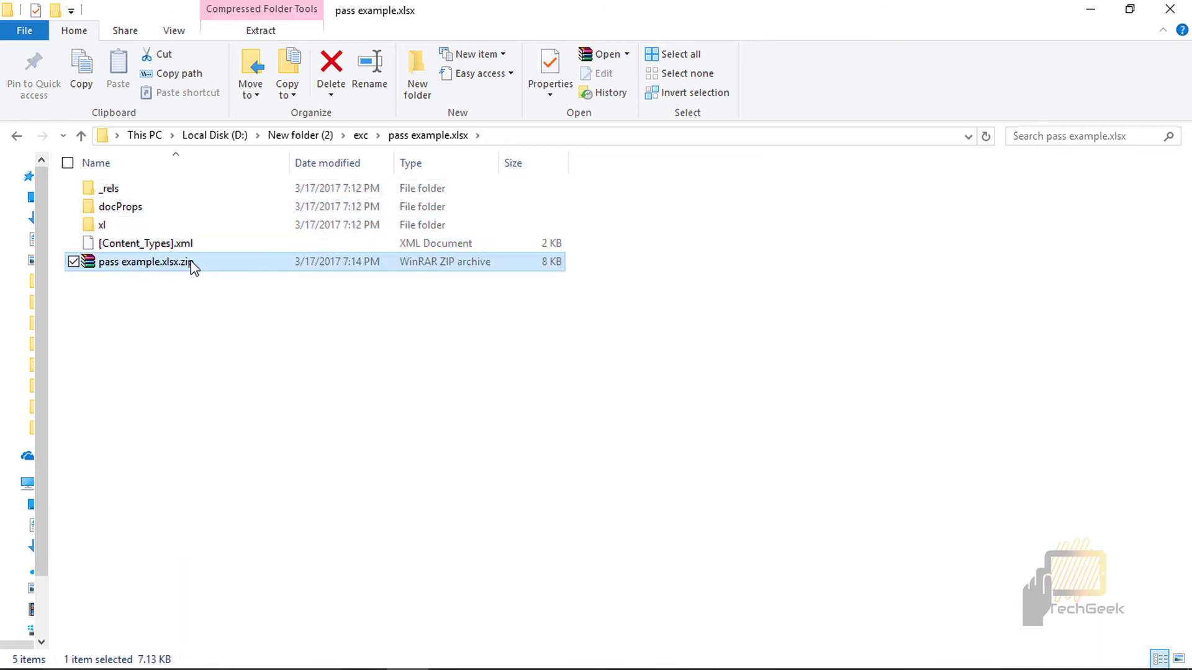
pyautogui.click(194, 267)
pyautogui.click(205, 267)
pyautogui.press('BackSpace')
pyautogui.press('BackSpace')
pyautogui.press('BackSpace')
pyautogui.press('BackSpace')
pyautogui.press('Return')
pyautogui.press('Return')
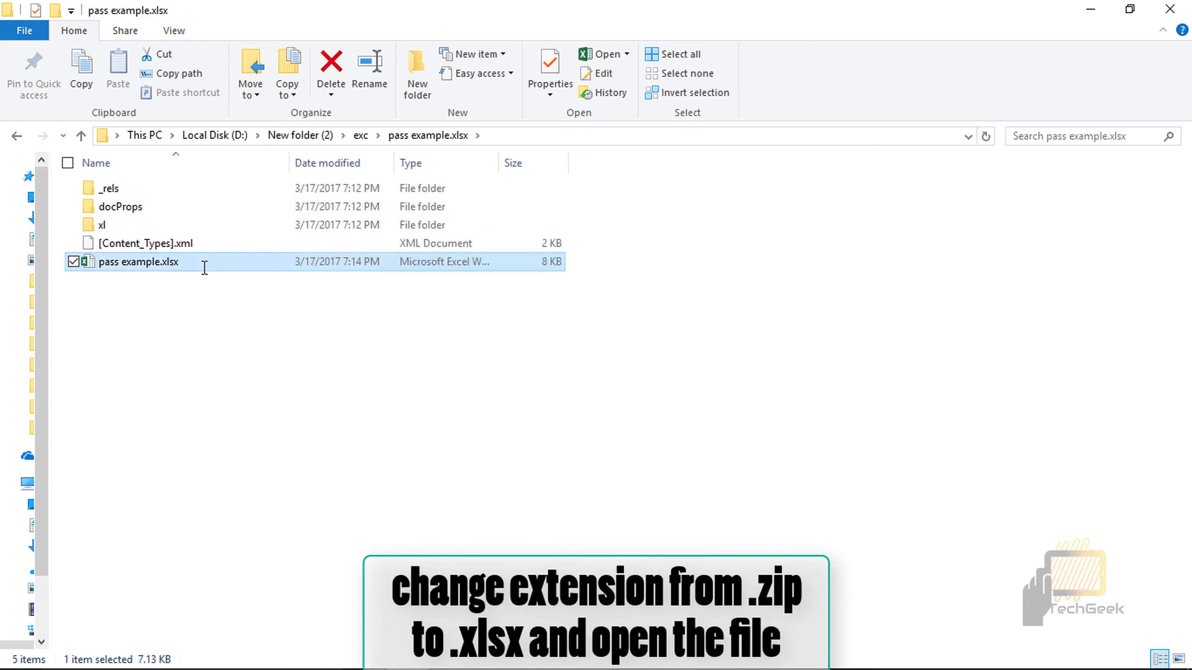
pyautogui.doubleClick(205, 268)
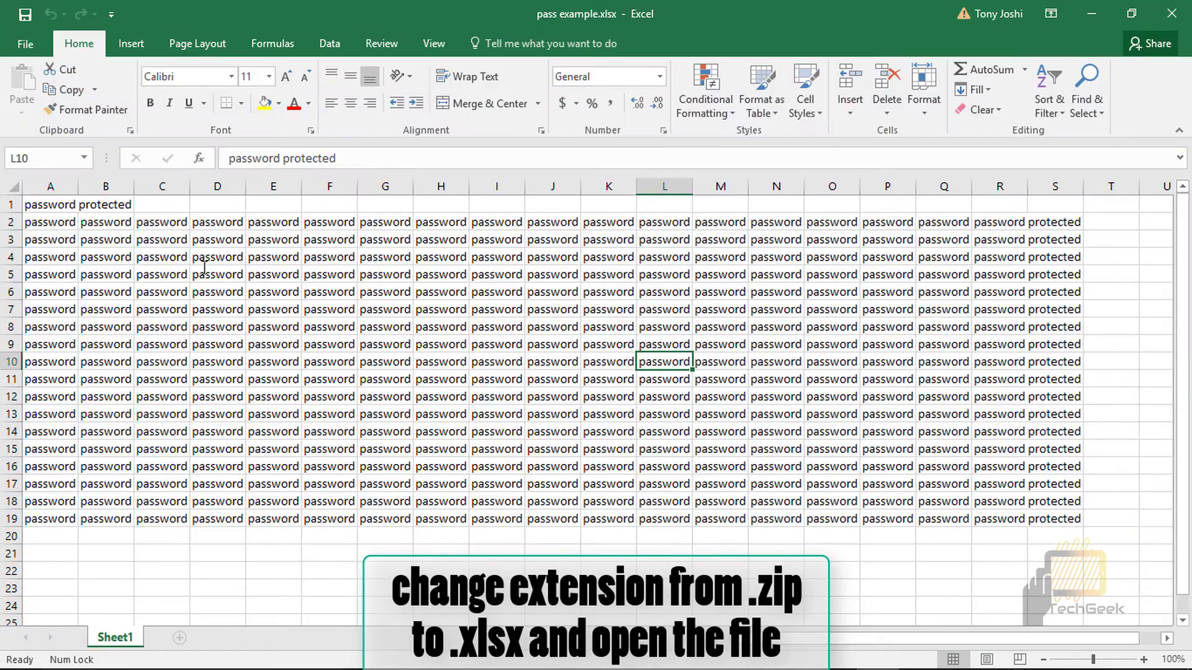
pyautogui.click(232, 289)
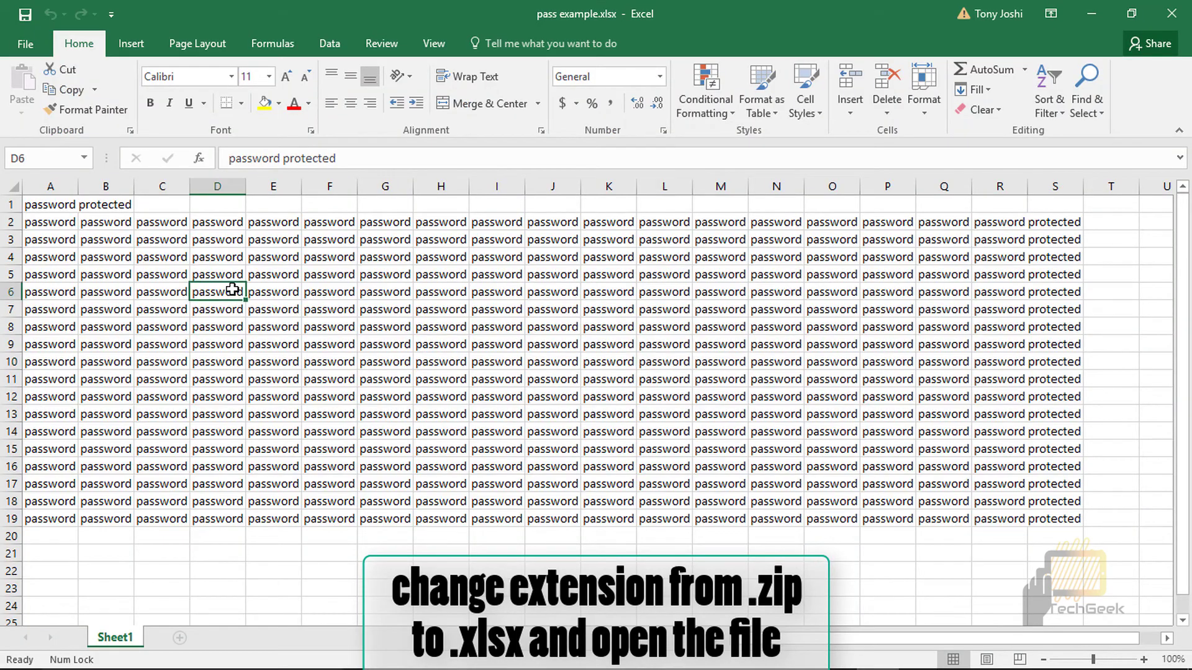
# Step: Change the text in cell D6 to 'zdxczcas' to test that it is editable
pyautogui.doubleClick(232, 289)
pyautogui.write('zdxczc')
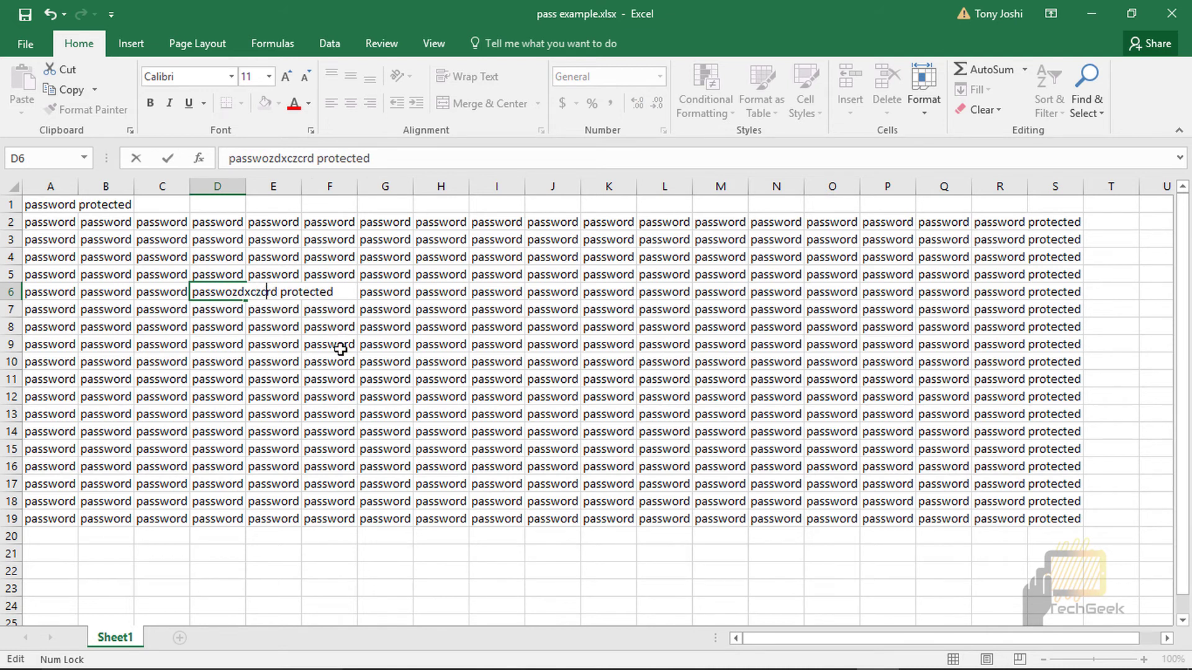
pyautogui.write('as')
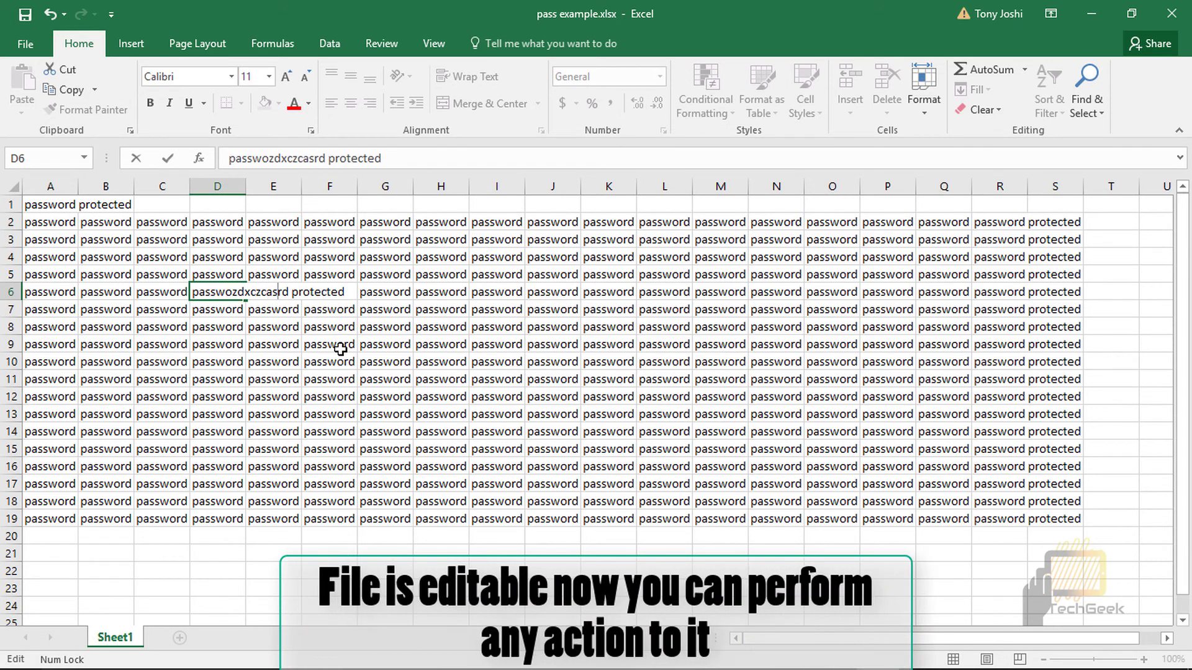
pyautogui.click(340, 349)
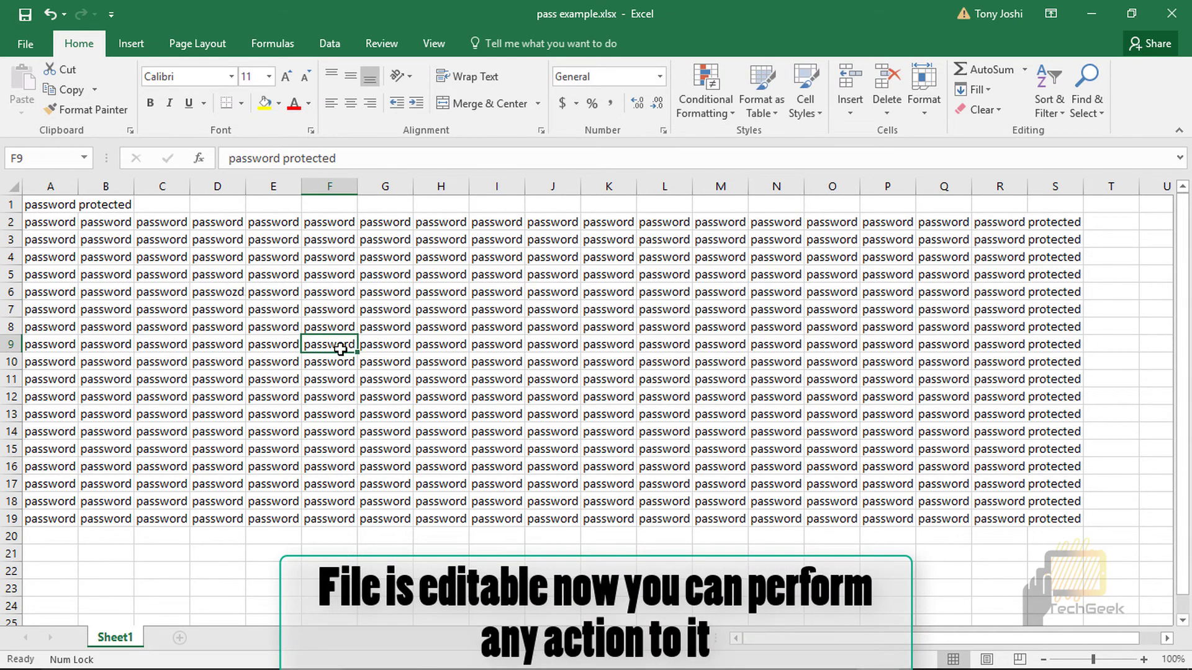
# Step: Replace the contents of F19 with the note 'this is editable now'
pyautogui.hotkey('ctrl', 'Down')
pyautogui.hotkey('shift', 'Up')
pyautogui.hotkey('shift', 'Up')
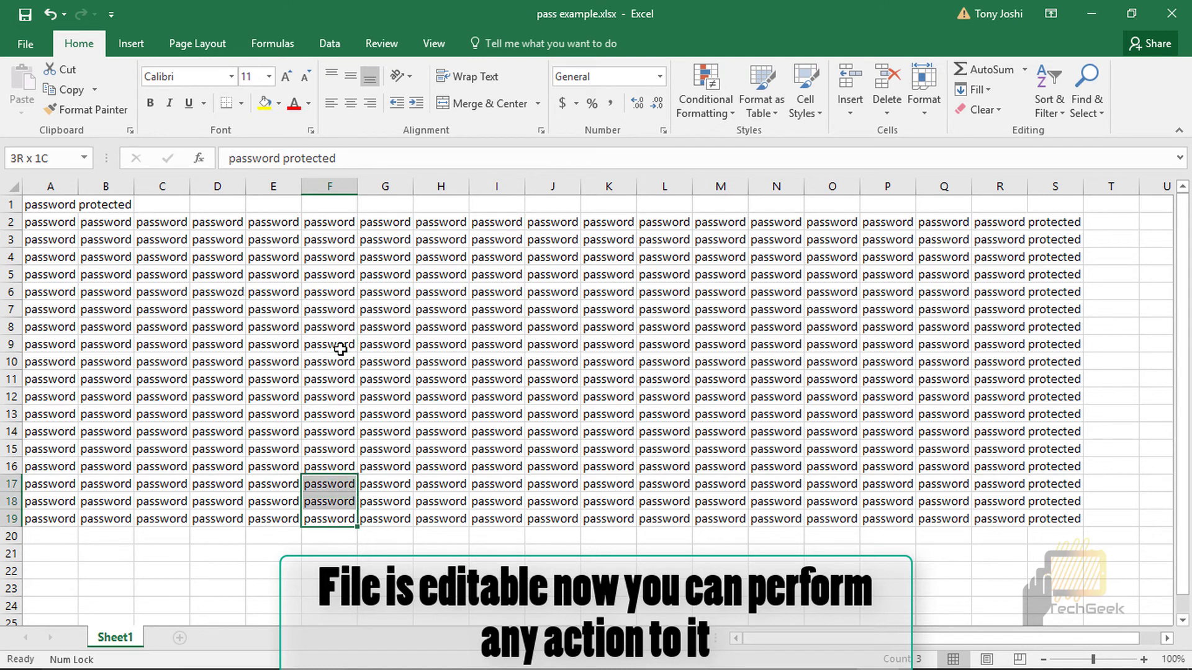
pyautogui.hotkey('shift', 'Up')
pyautogui.hotkey('shift', 'Up')
pyautogui.hotkey('shift', 'Up')
pyautogui.hotkey('ctrl', 'a')
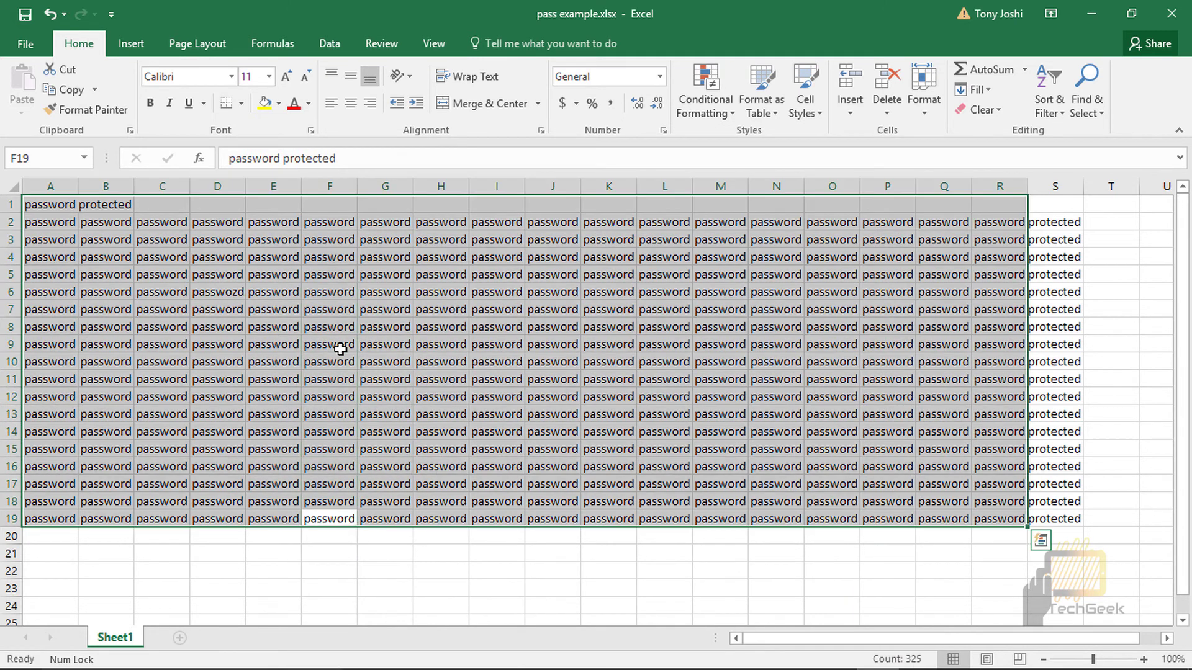
pyautogui.press('BackSpace')
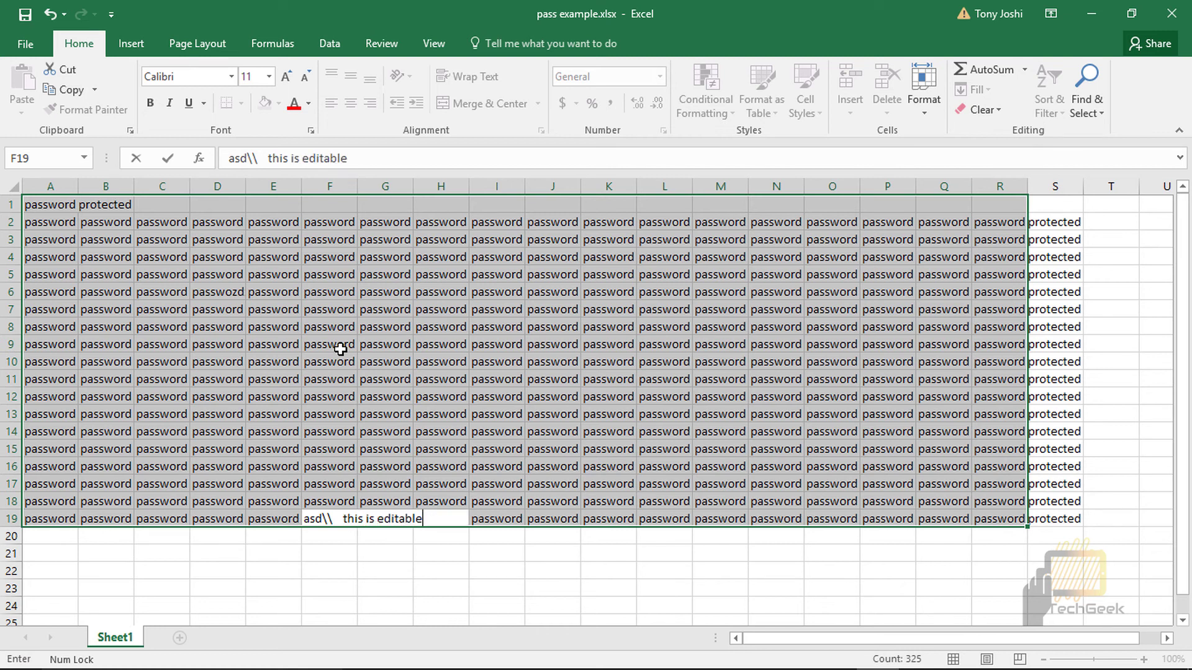
pyautogui.click(466, 390)
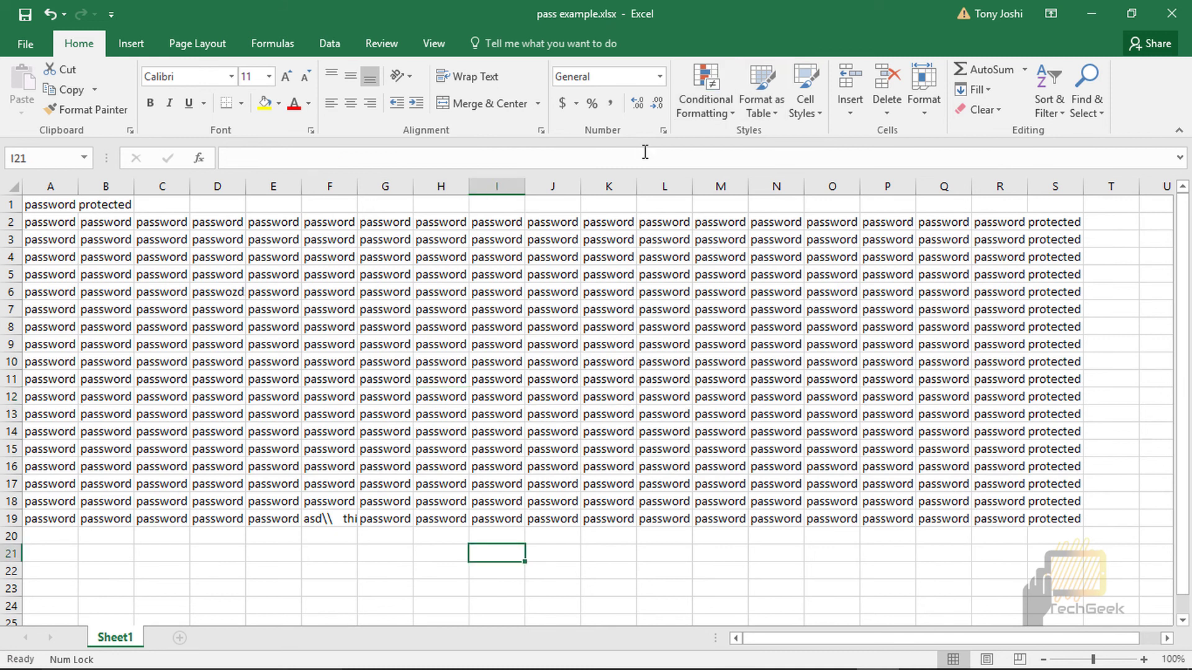
pyautogui.click(381, 44)
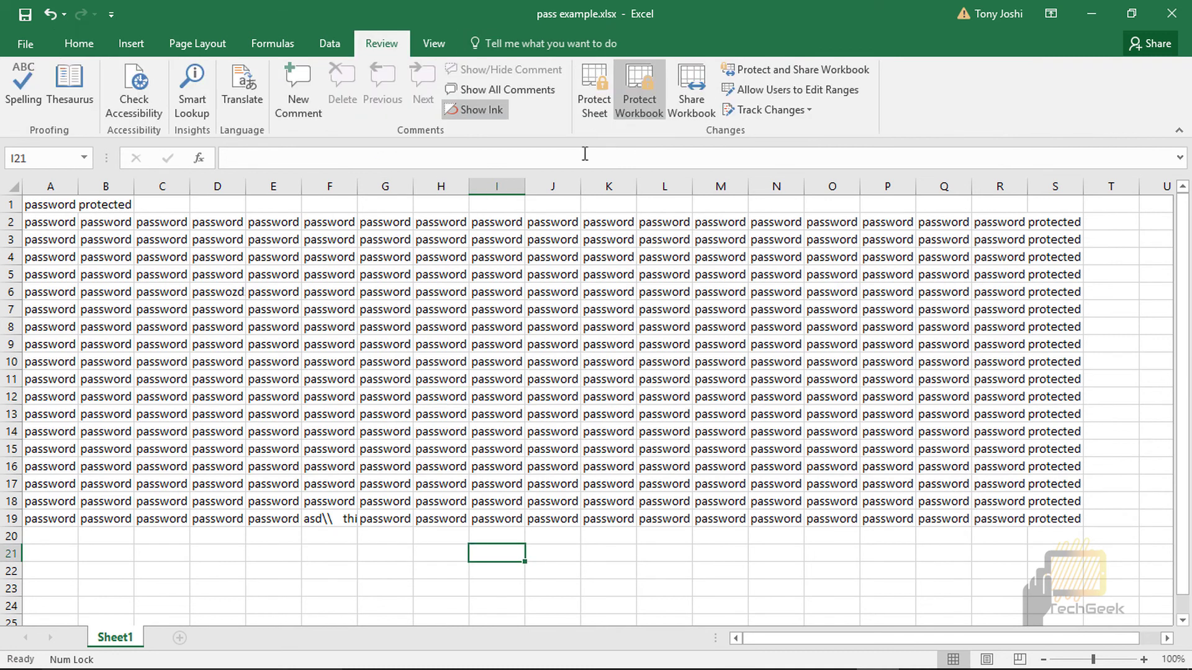